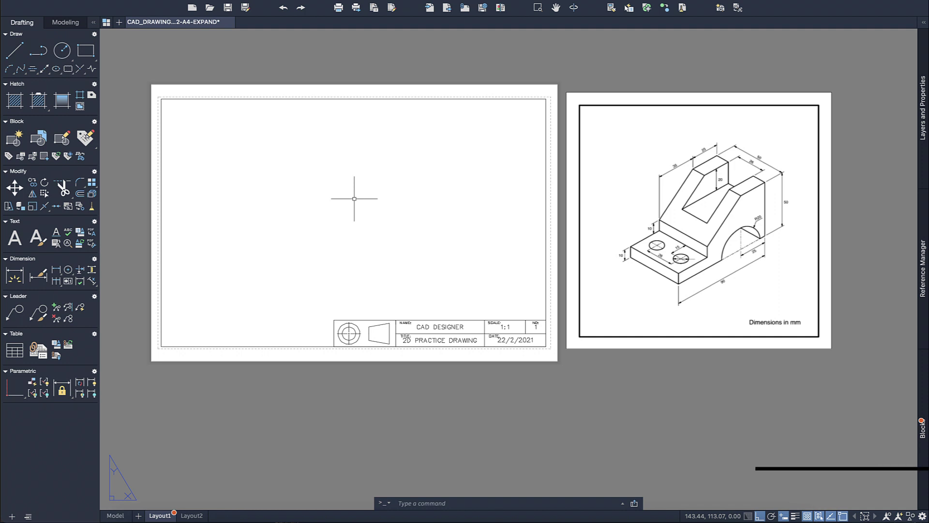
- Use UNITS to confirm decimal length at 0.00 precision, millimetre insertion and International lighting units
type("units")
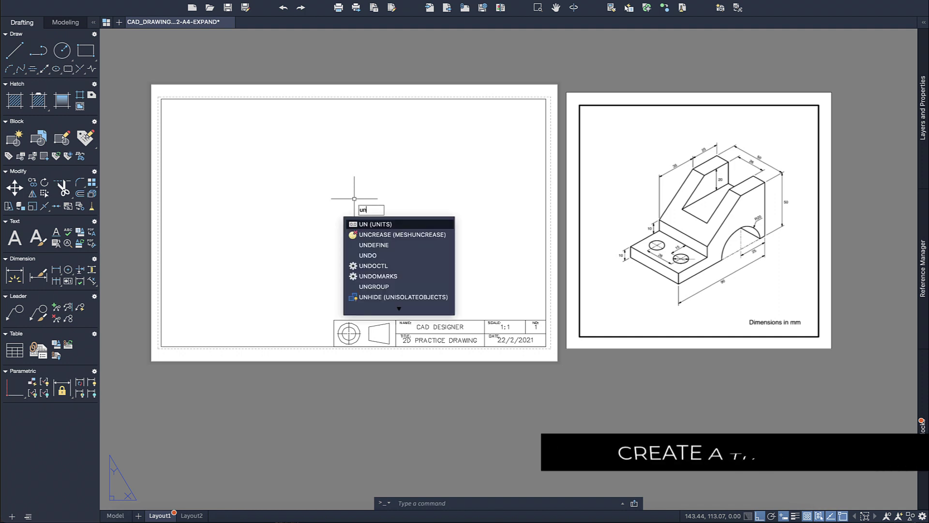
key("Return")
left_click(414, 135)
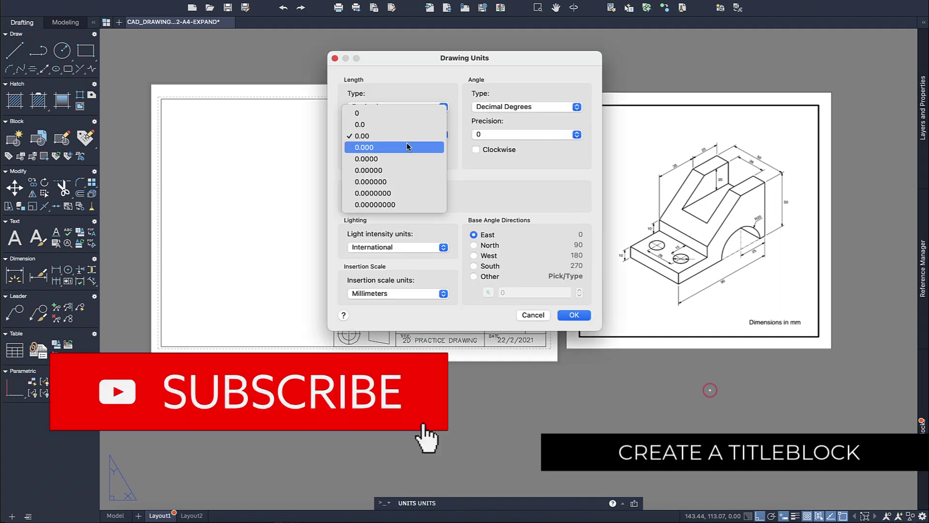
left_click(409, 136)
left_click(408, 135)
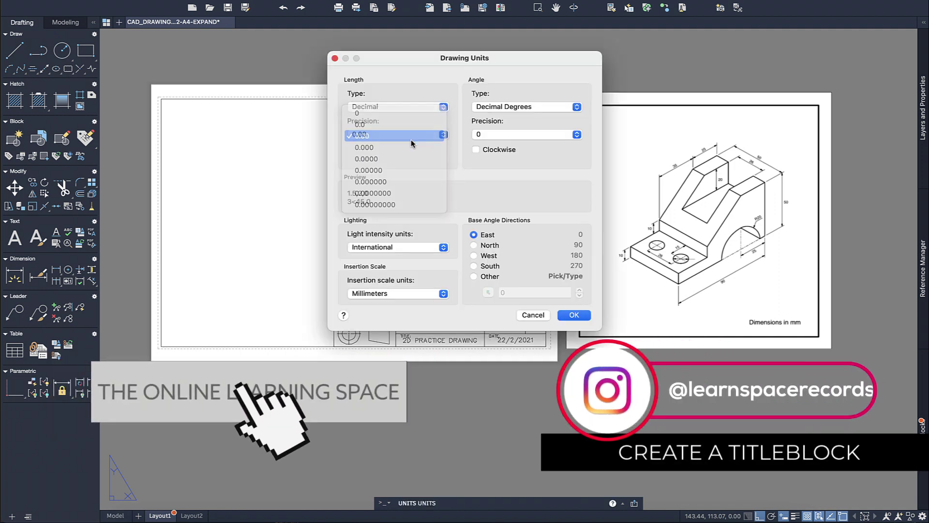
left_click(407, 136)
left_click(407, 248)
left_click(407, 248)
left_click(573, 315)
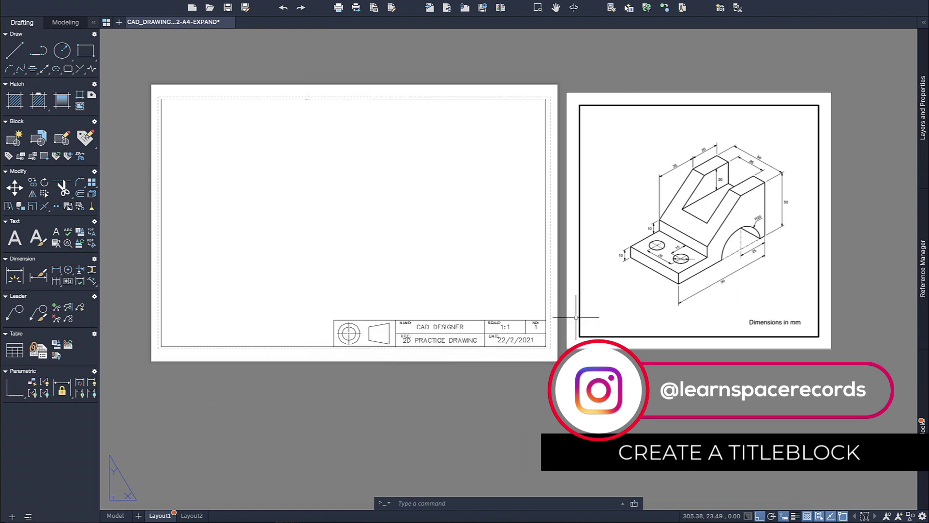
- Set Layout1's page setup to ISO expand A4 paper at 1:1 scale
type("pag")
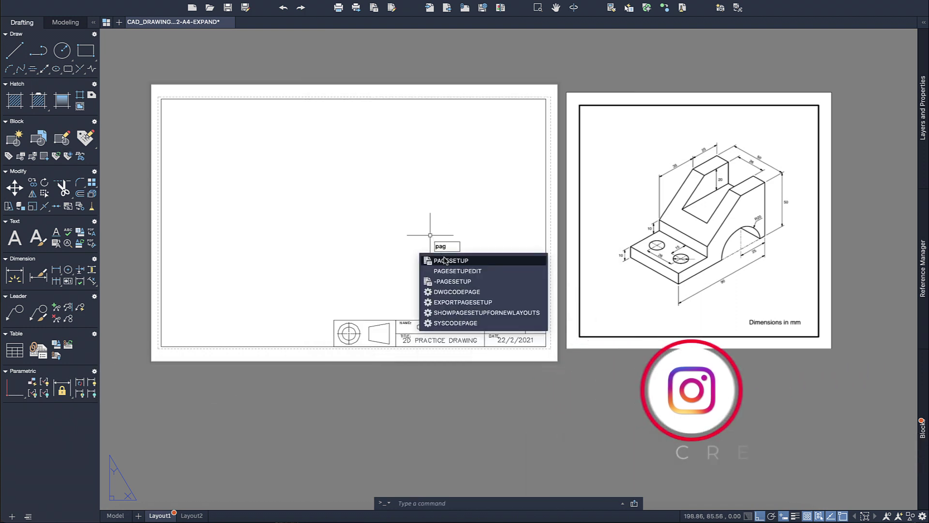
left_click(445, 259)
left_click(405, 185)
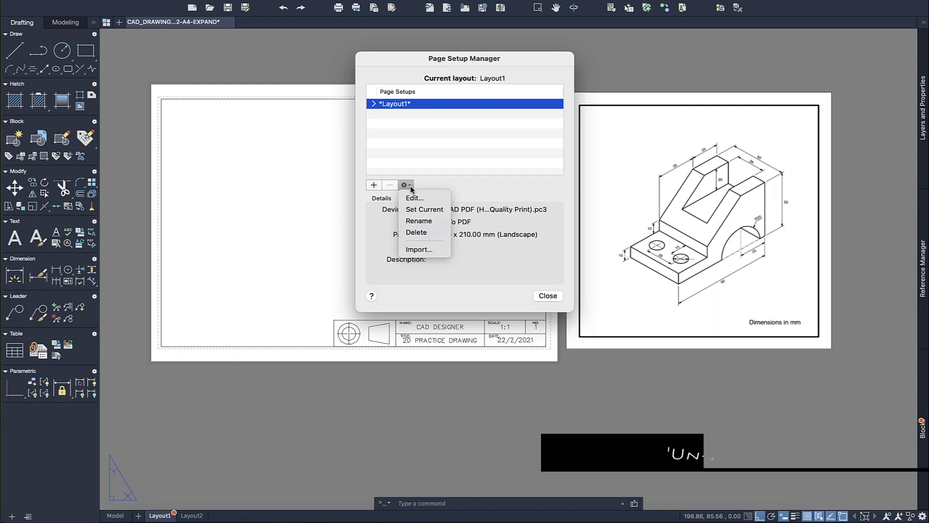
left_click(419, 202)
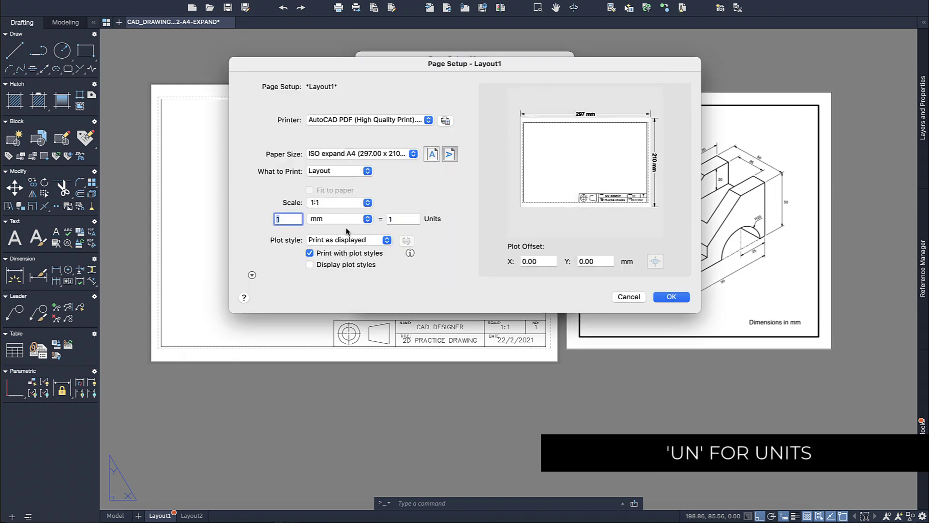
left_click(678, 297)
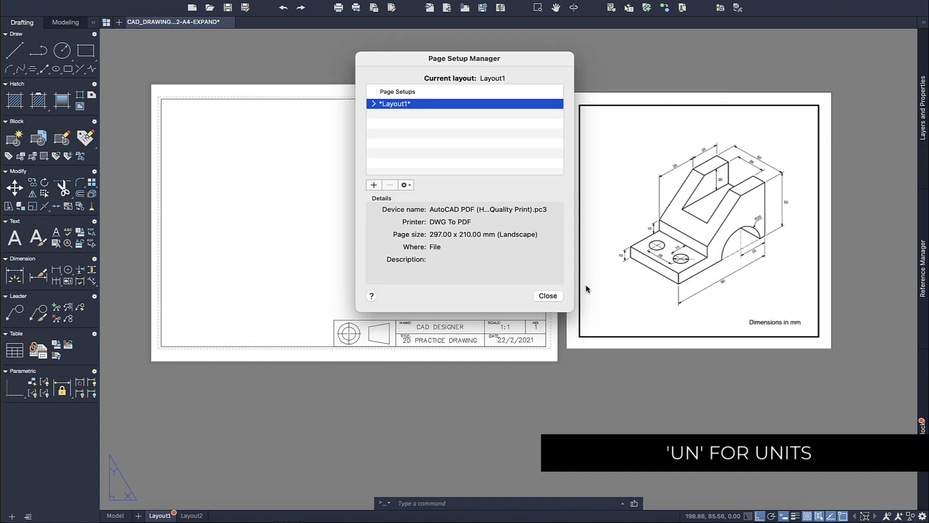
left_click(552, 296)
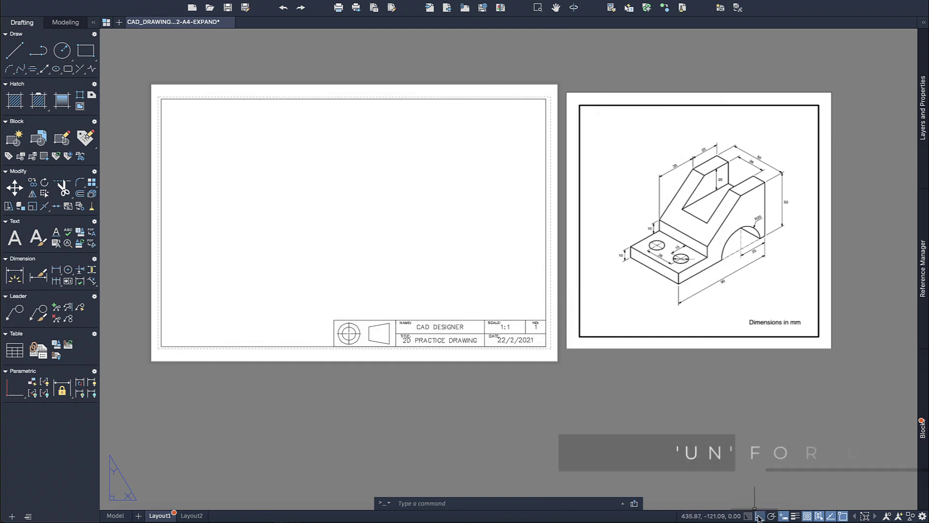
- Confirm all object snap modes are enabled in Object Snap Settings
left_click(843, 517)
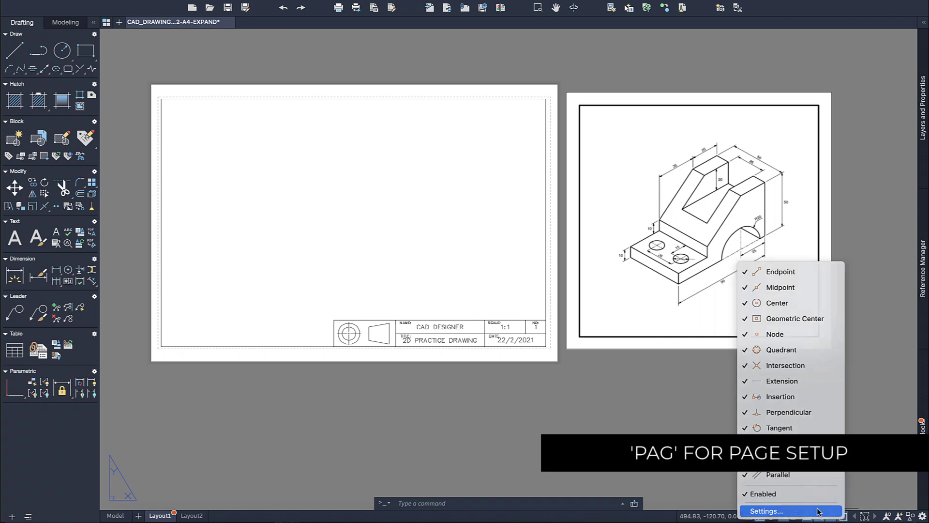
left_click(758, 509)
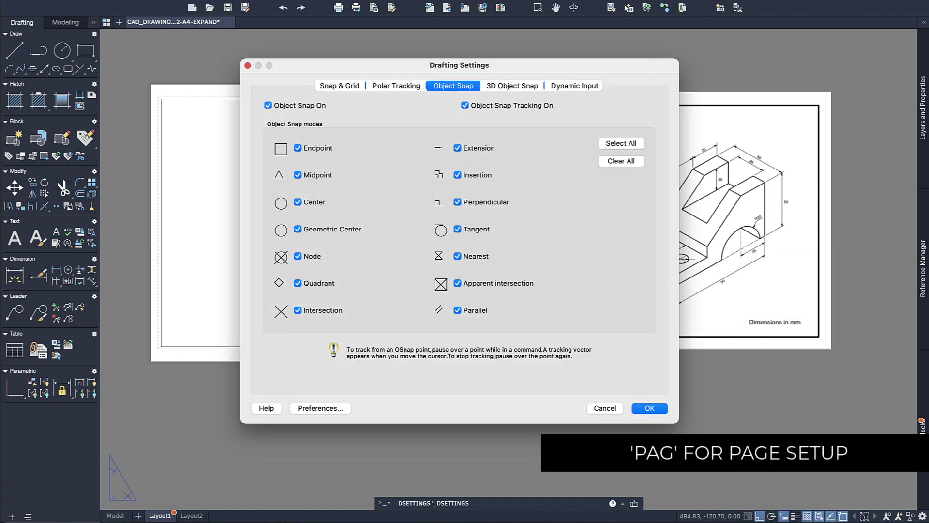
left_click(649, 408)
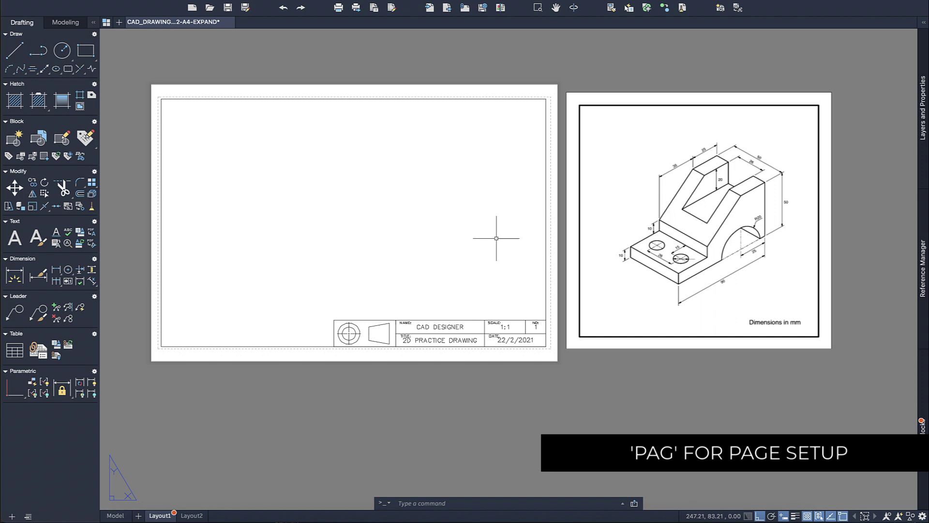
scroll(494, 239, "up", 2)
- Draw the stepped base: 90 left, 10 up, 30 right and 10 up from the bottom-right corner
middle_click_drag(506, 253, 400, 257)
left_click(14, 50)
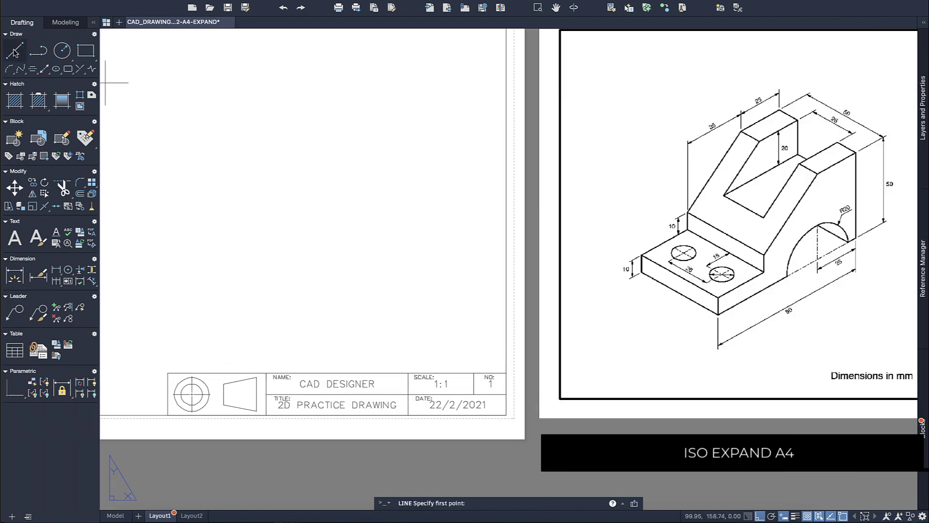
left_click(444, 303)
type("9")
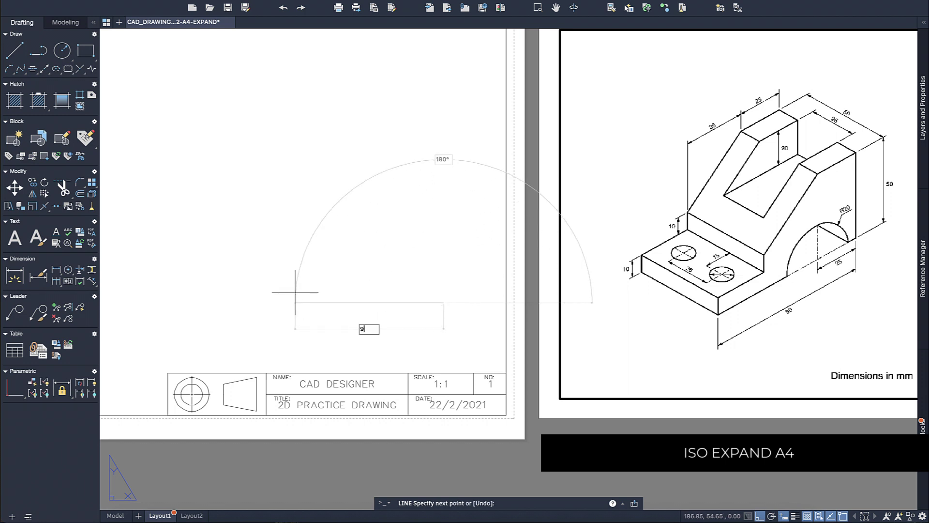
type("0")
key("Return")
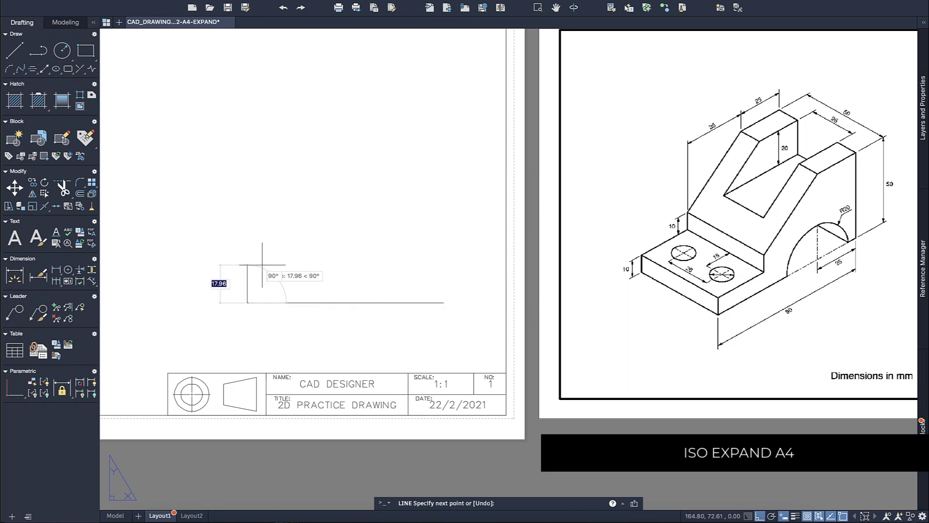
type("10")
key("Return")
type("3")
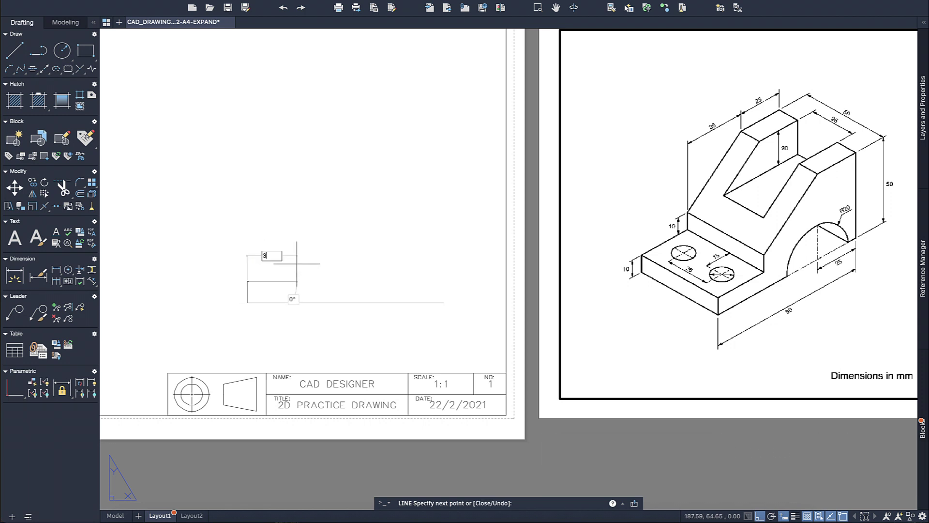
type("0")
key("Return")
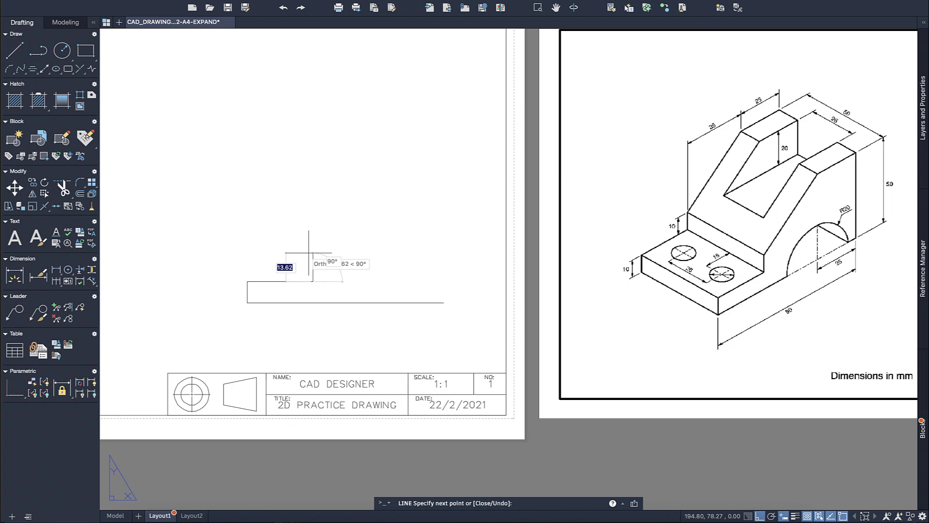
type("10")
key("Return")
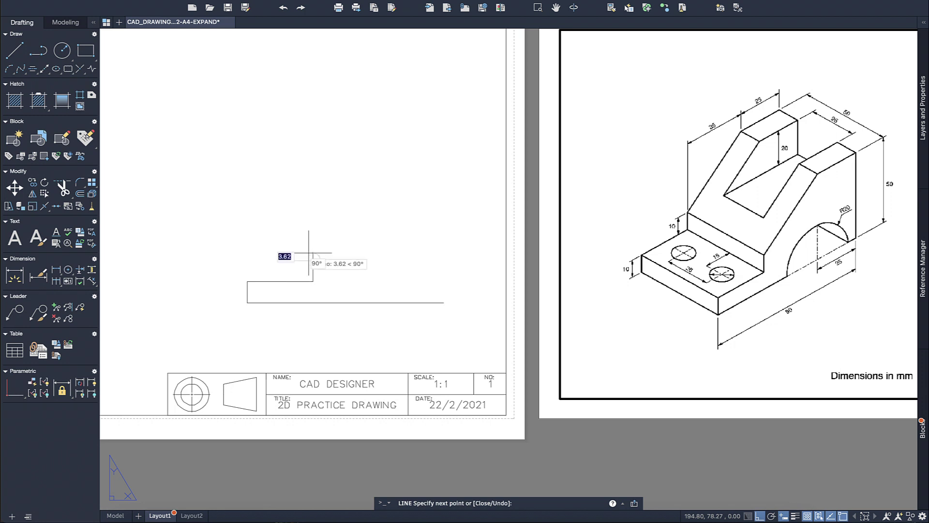
key("Escape")
- Draw the 50-high right side, 25-long top edge and a slope down to the step corner
left_click(15, 50)
left_click(444, 303)
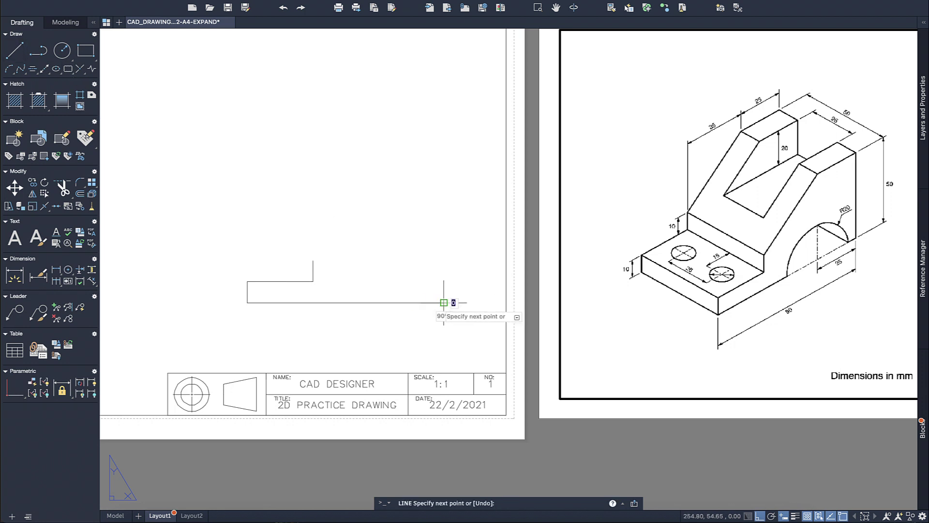
type("50")
key("Return")
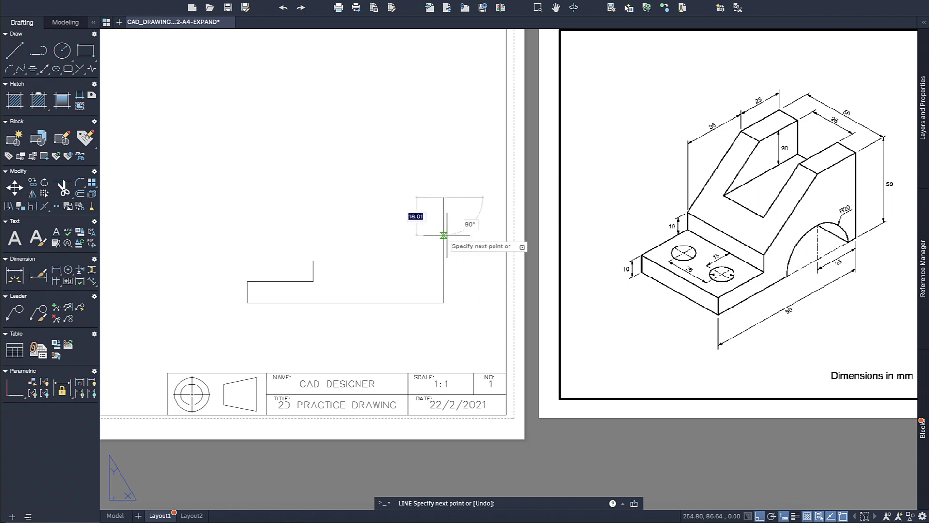
type("25")
key("Return")
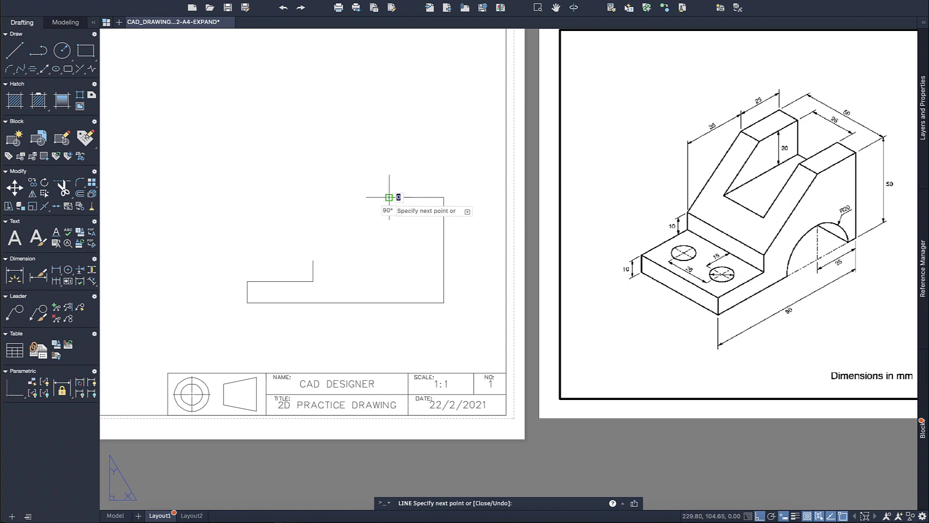
left_click(312, 260)
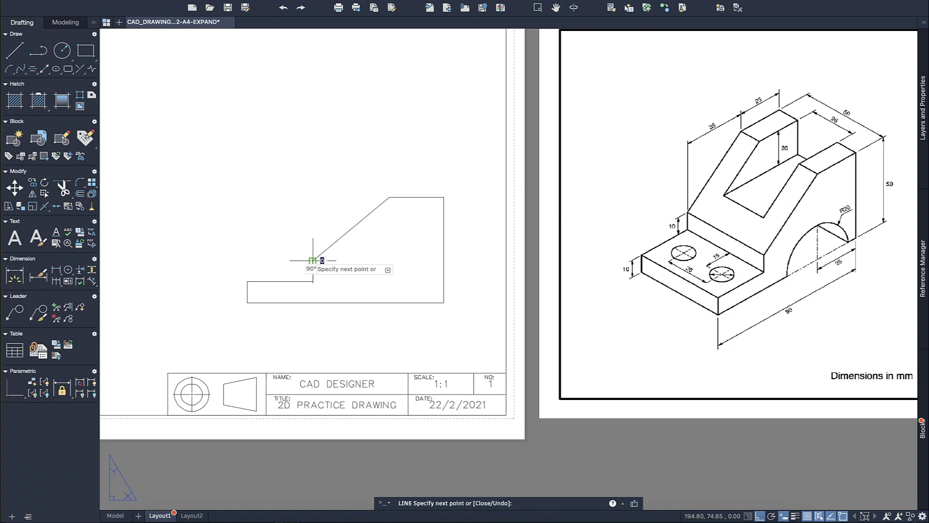
key("Escape")
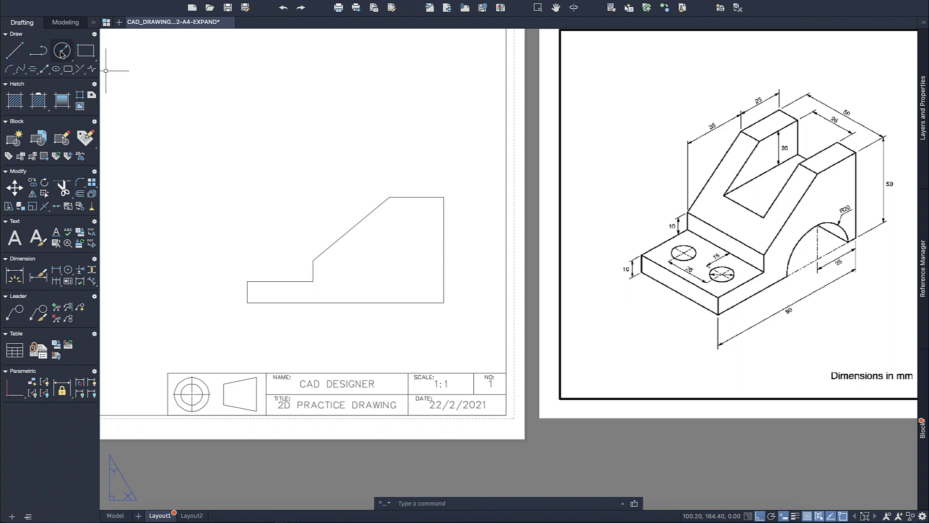
left_click(15, 50)
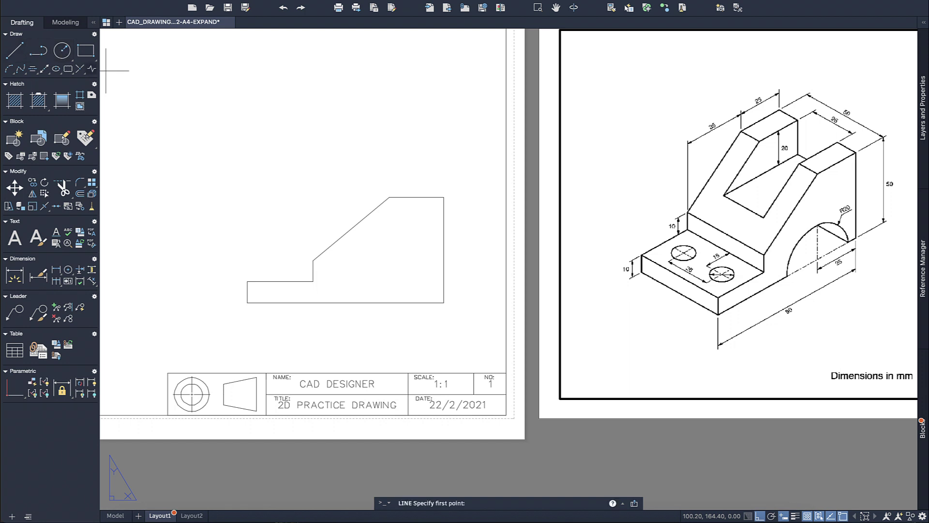
- Draw a 25-unit line along the bottom edge and a radius-20 circle at its end
left_click(443, 302)
key("Return")
key("Escape")
left_click(63, 51)
left_click(389, 303)
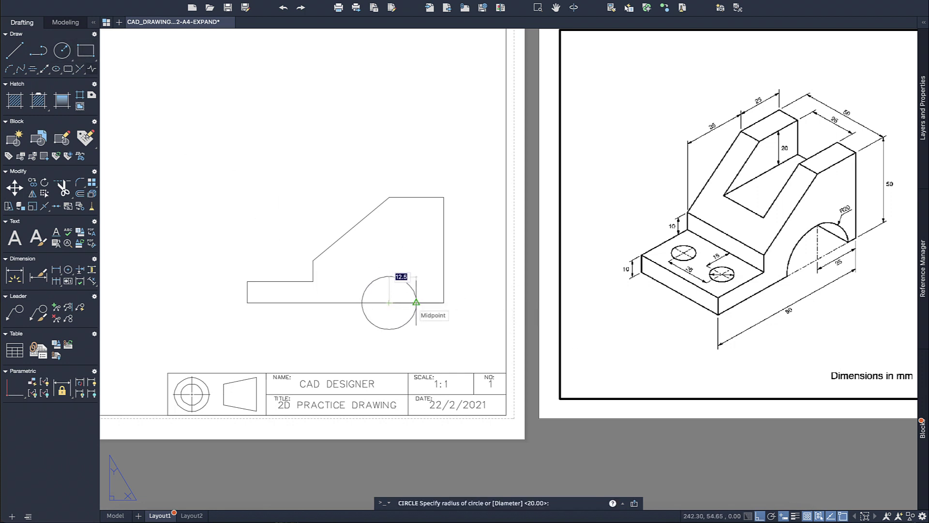
type("20")
key("Return")
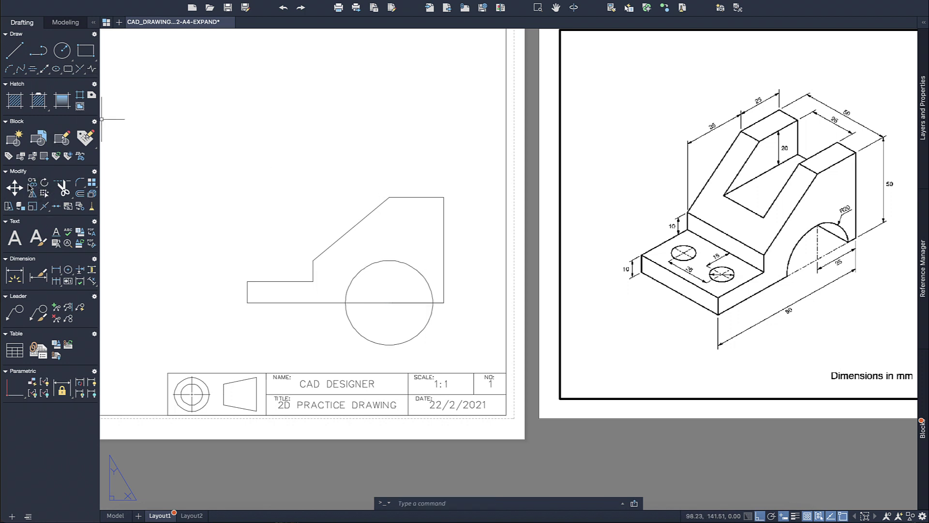
- Trim the circle's lower half and the bottom line between the arc ends
left_click(62, 188)
left_click(321, 315)
left_click(445, 322)
left_click(403, 319)
left_click(393, 298)
key("Return")
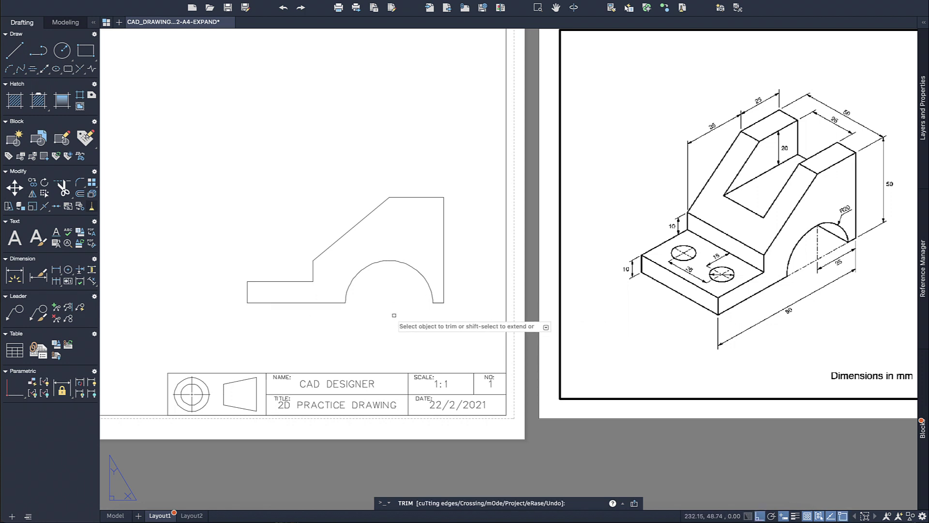
- Draw a line 20 down from the top-right corner, then horizontally left past the sloped edge
left_click(14, 50)
left_click(444, 197)
type("20")
key("Return")
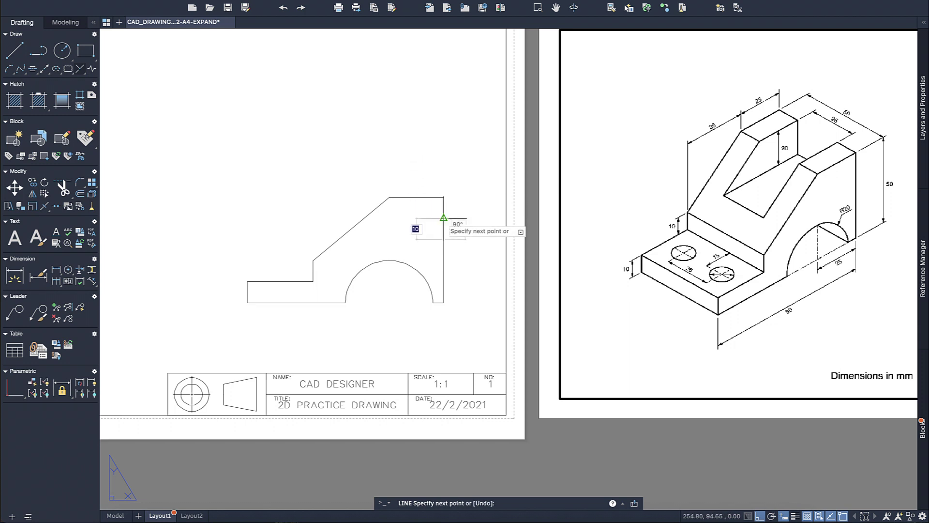
left_click(333, 244)
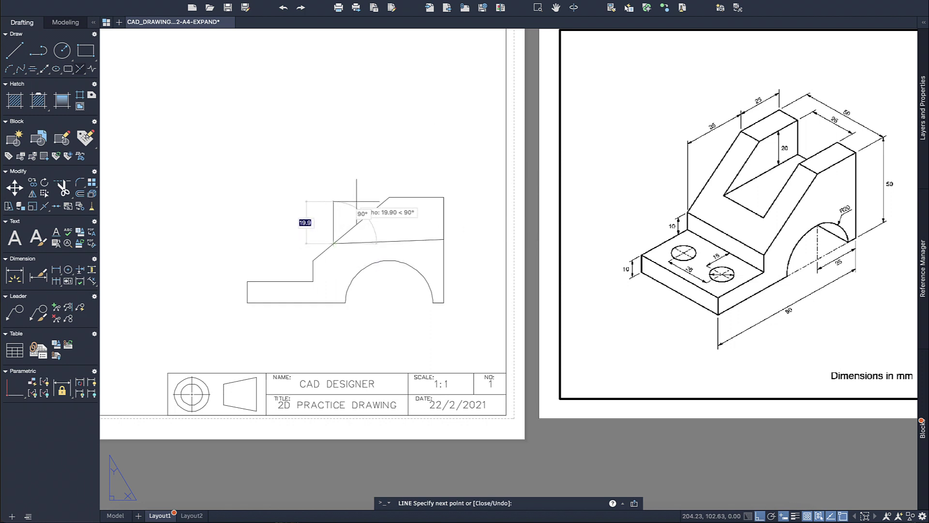
type("u")
key("Return")
left_click(315, 239)
key("Escape")
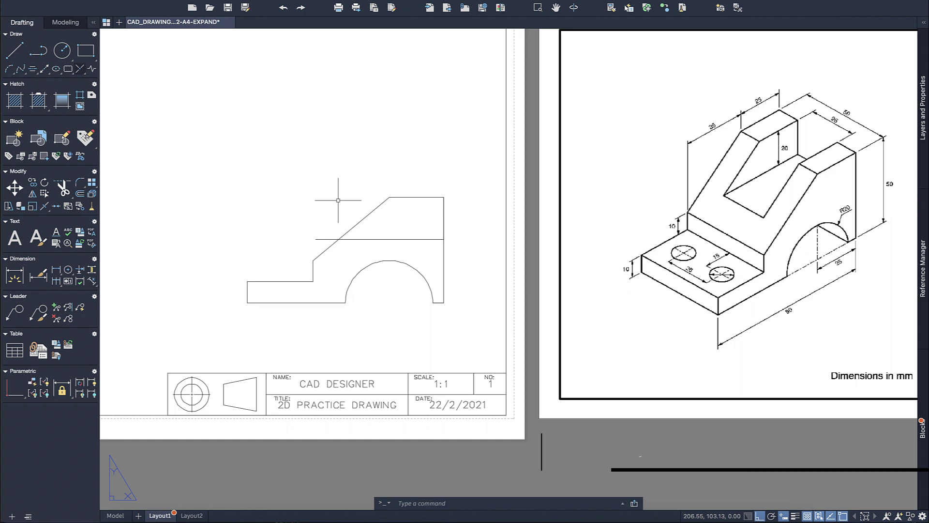
- Trim the stub overhanging the sloped edge with TR
type("tr")
key("Return")
left_click(324, 239)
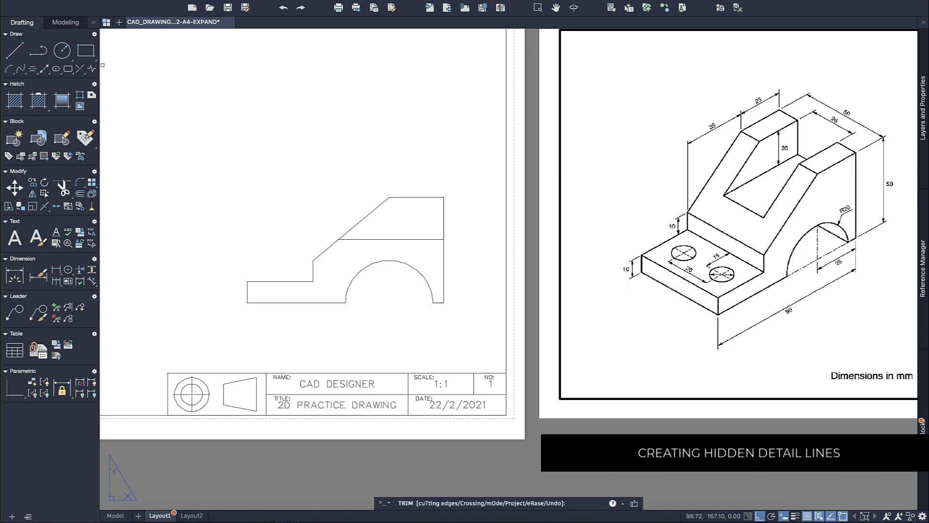
key("Escape")
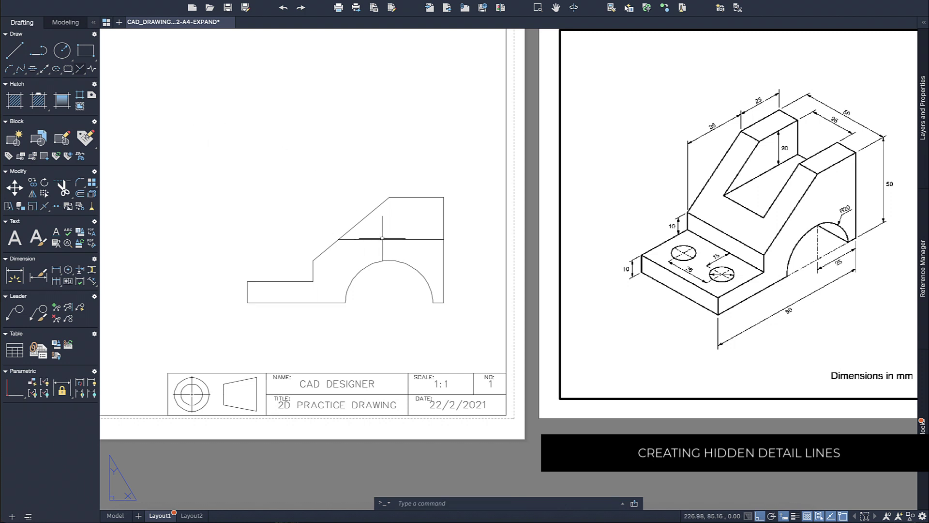
- Set the horizontal line's linetype to HIDDEN in Properties, then choose Other... for more linetypes
left_click(378, 239)
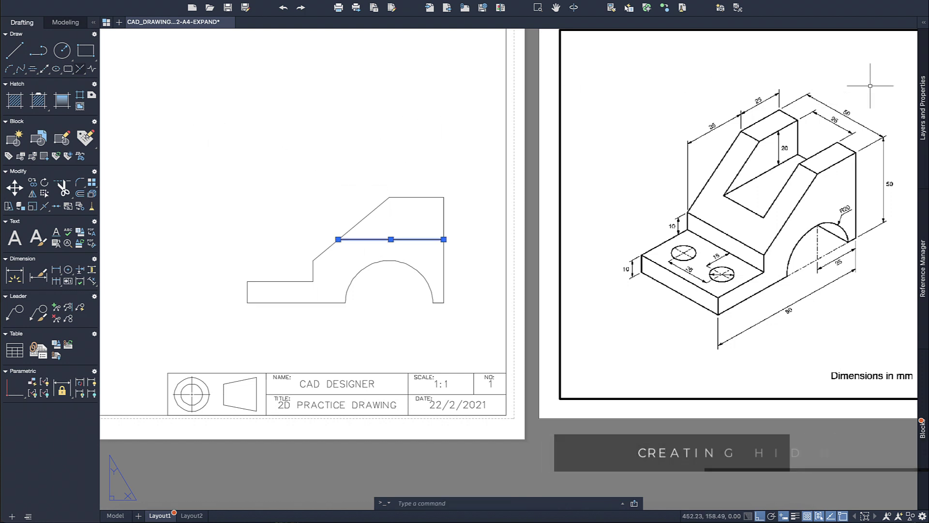
left_click(922, 85)
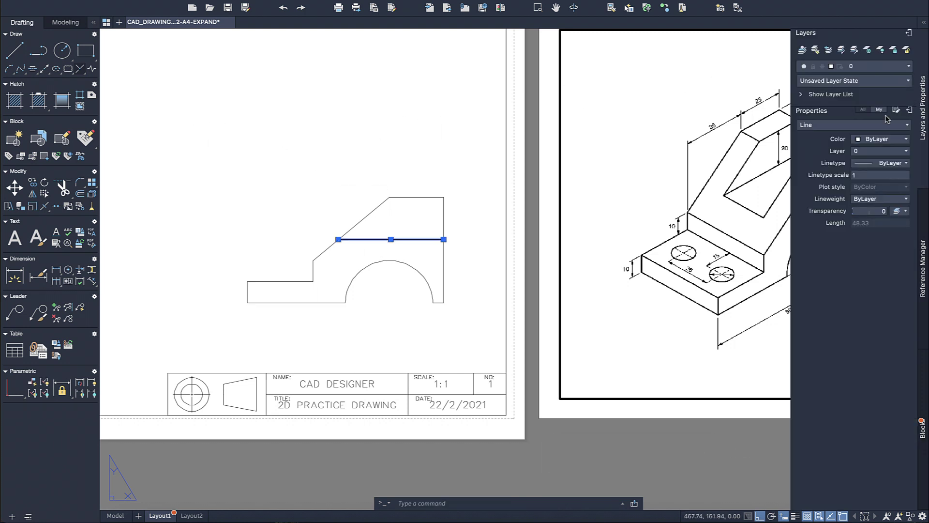
left_click(867, 166)
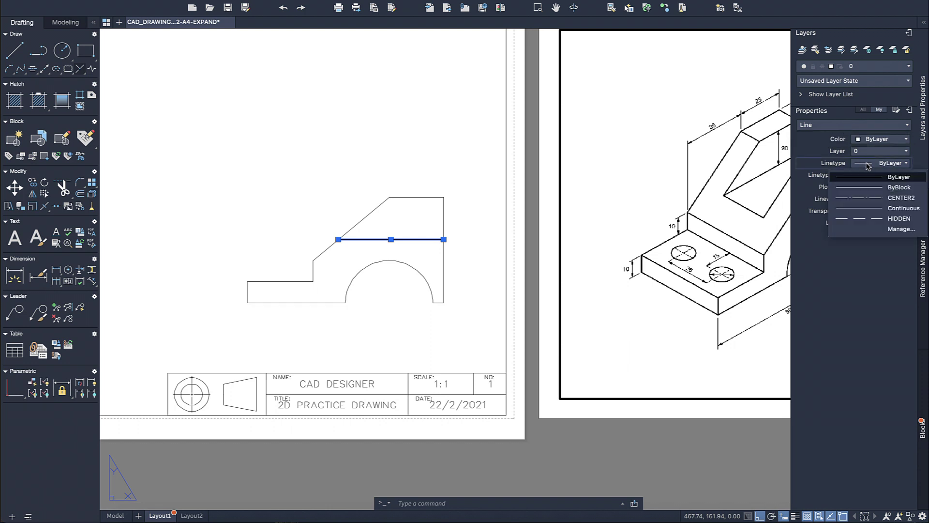
left_click(870, 221)
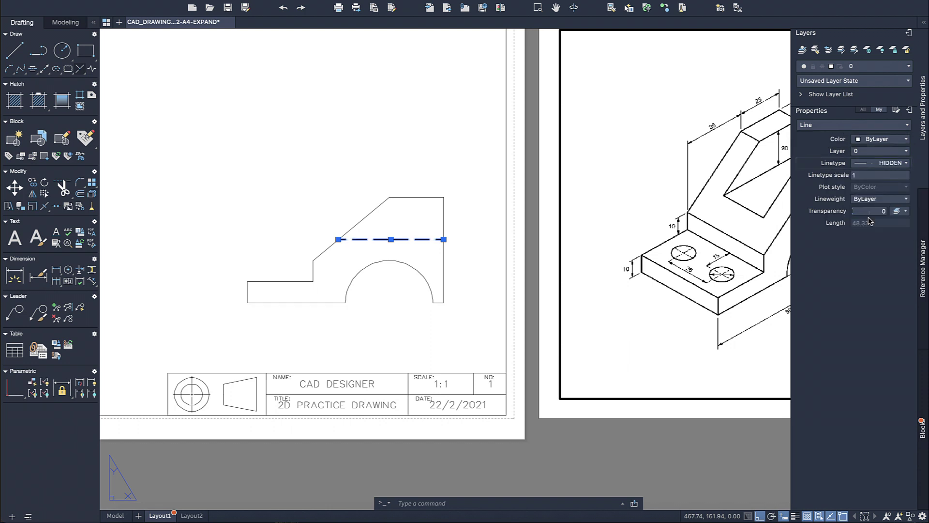
left_click(880, 165)
left_click(879, 232)
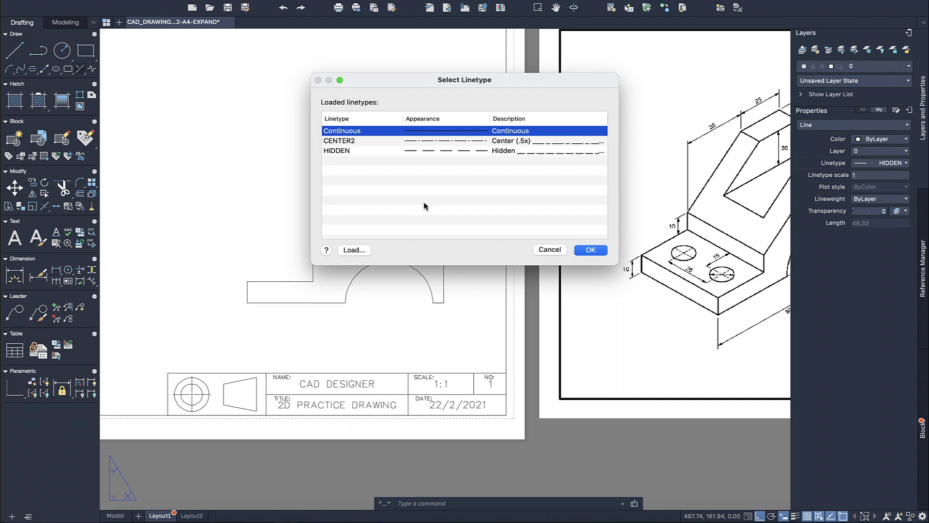
- Locate HIDDEN in the loadable acadiso.lin list, then close both linetype dialogs
left_click(355, 250)
scroll(457, 174, "down", 10)
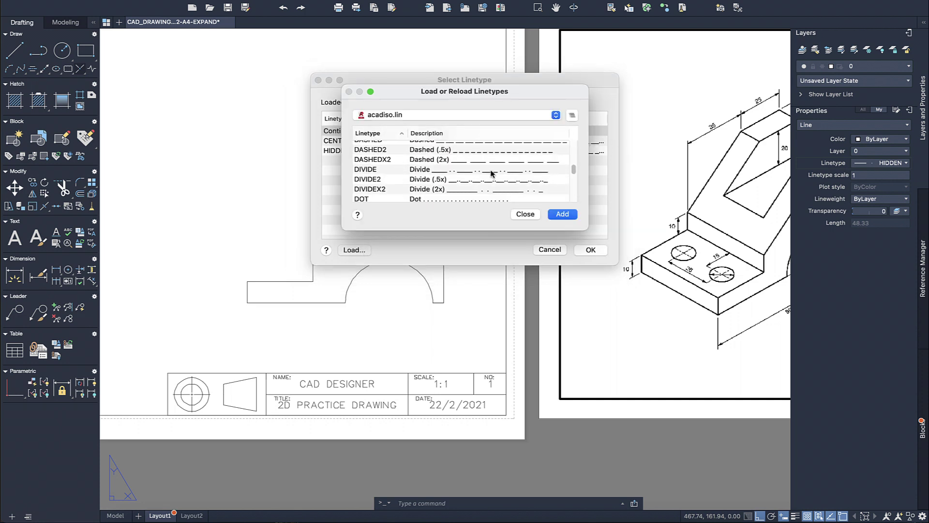
scroll(457, 174, "down", 3)
scroll(457, 174, "up", 5)
scroll(457, 174, "down", 8)
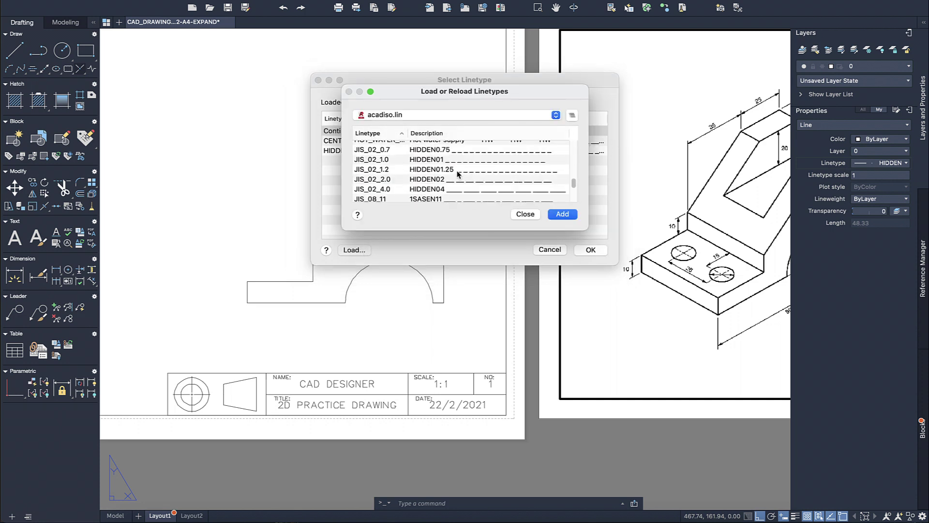
scroll(458, 174, "up", 15)
left_click(372, 177)
key("h")
scroll(441, 170, "down", 2)
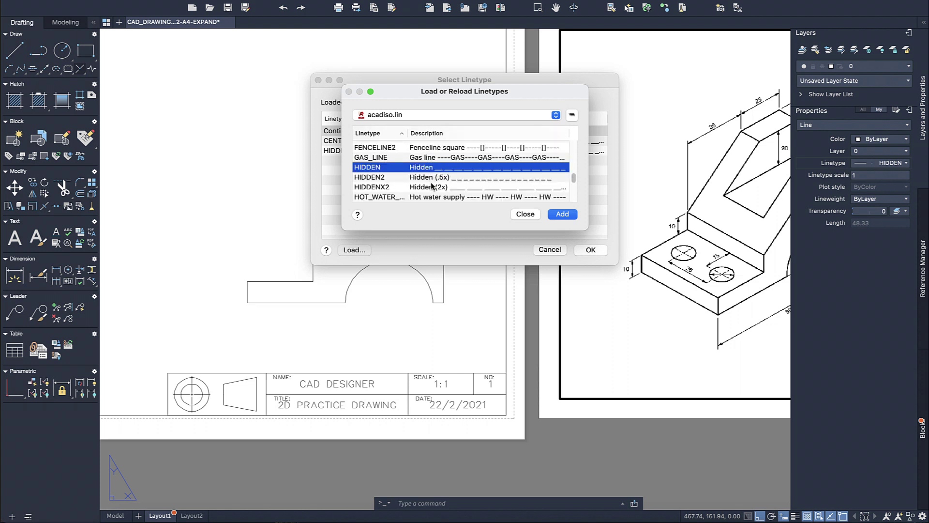
left_click(525, 214)
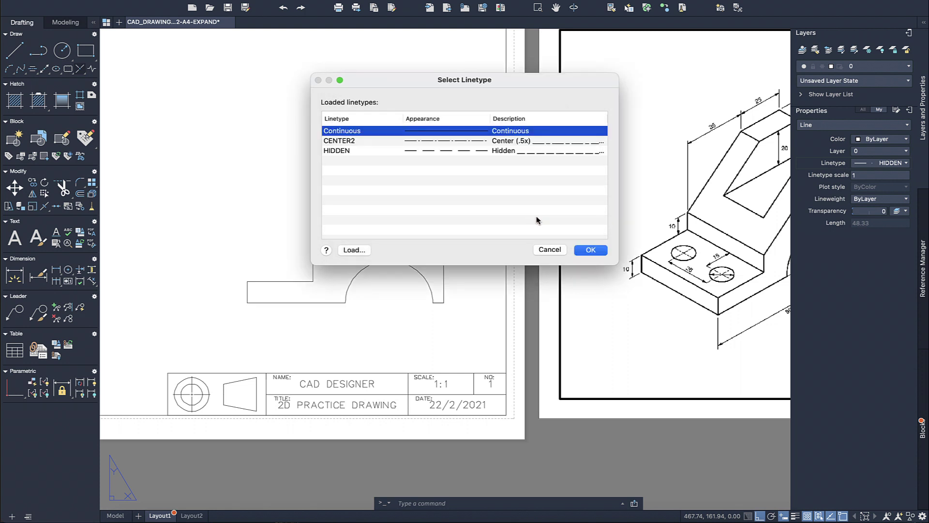
left_click(589, 251)
- Set the horizontal line's linetype back to HIDDEN in the Properties palette
left_click(889, 203)
left_click(866, 209)
left_click(867, 164)
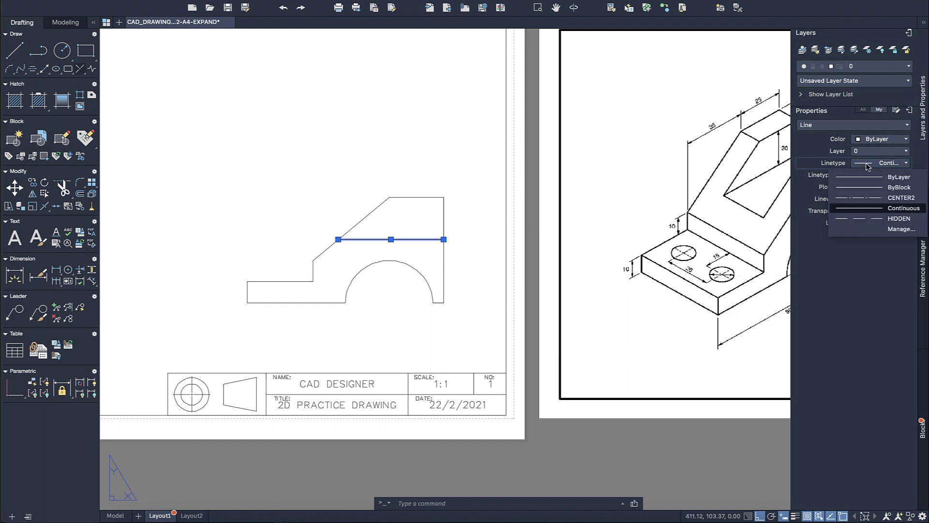
left_click(871, 223)
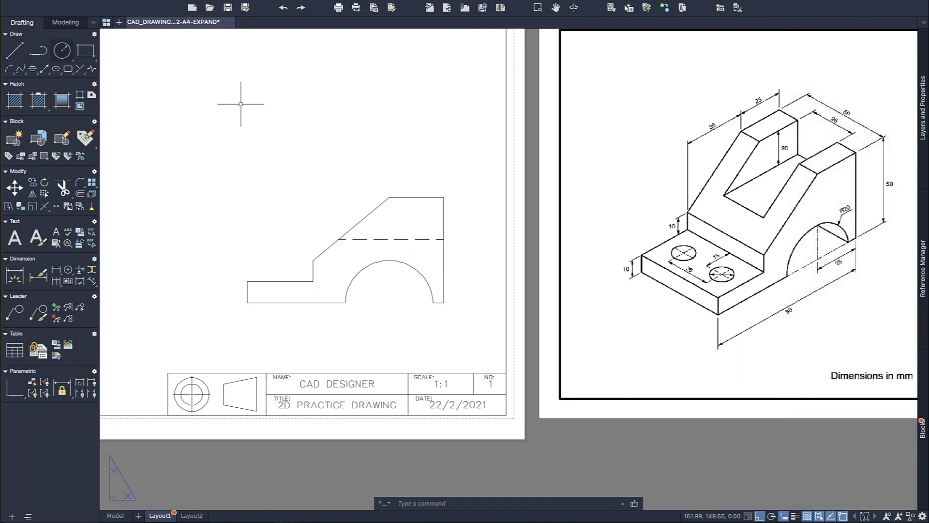
- Draw a line from the left step's midpoint, 5 units across then 10 down to the bottom edge
left_click(15, 50)
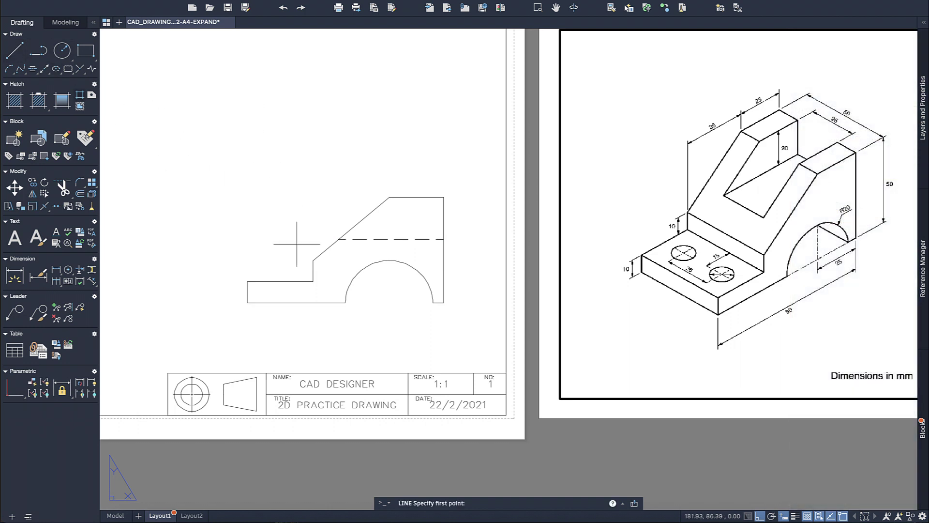
left_click(313, 282)
left_click(280, 281)
key("Return")
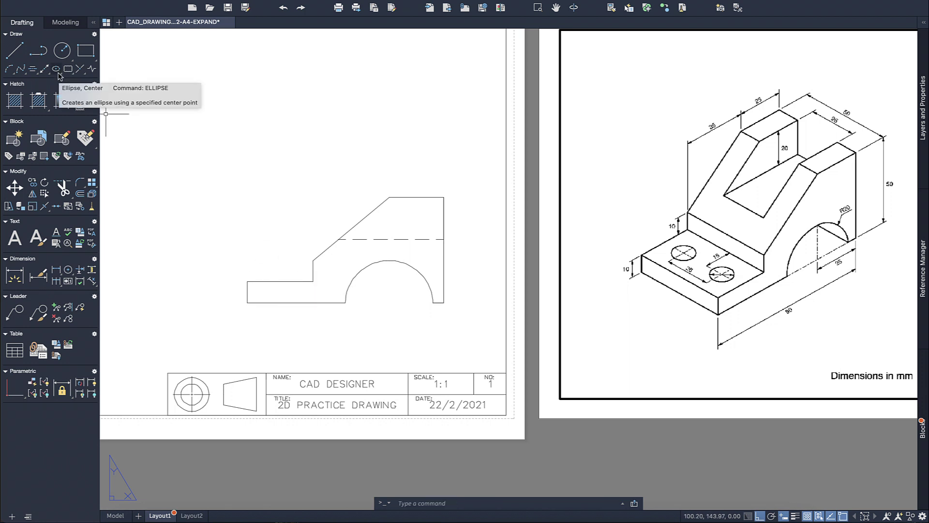
left_click(7, 48)
left_click(279, 282)
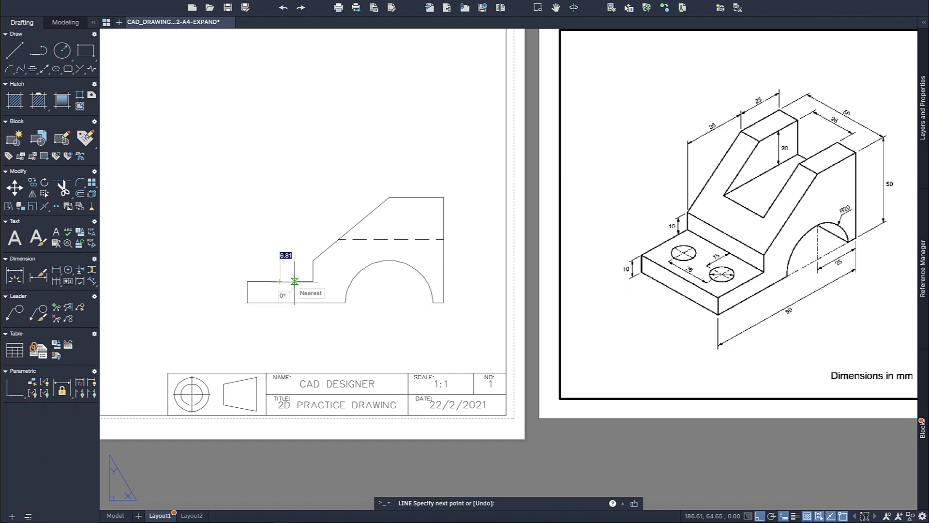
key("Return")
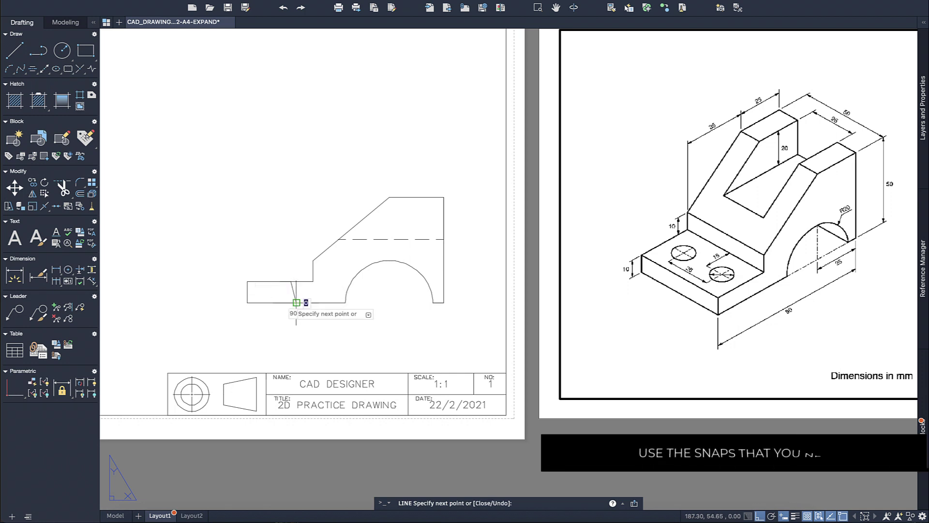
type("10")
key("Return")
key("Escape")
- Draw a second vertical line from the base's top edge down to the bottom edge
left_click(14, 50)
left_click(285, 281)
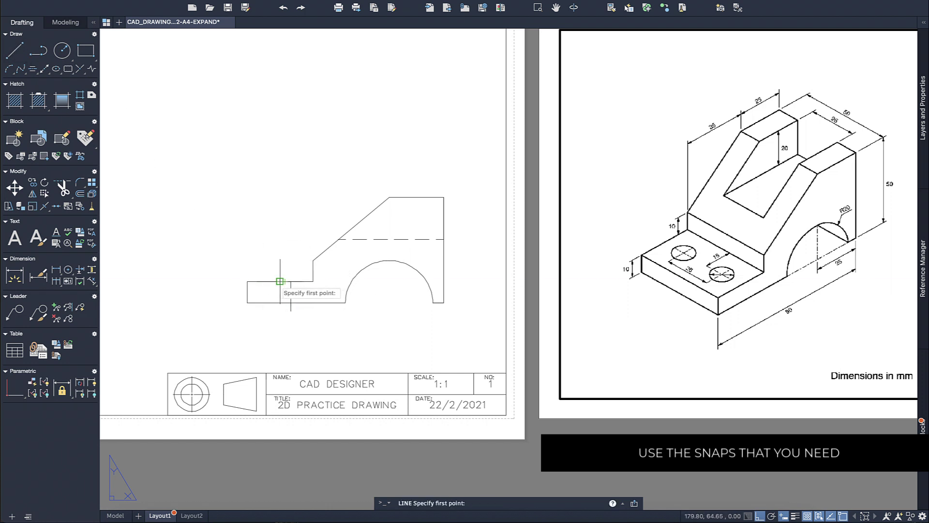
left_click(281, 281)
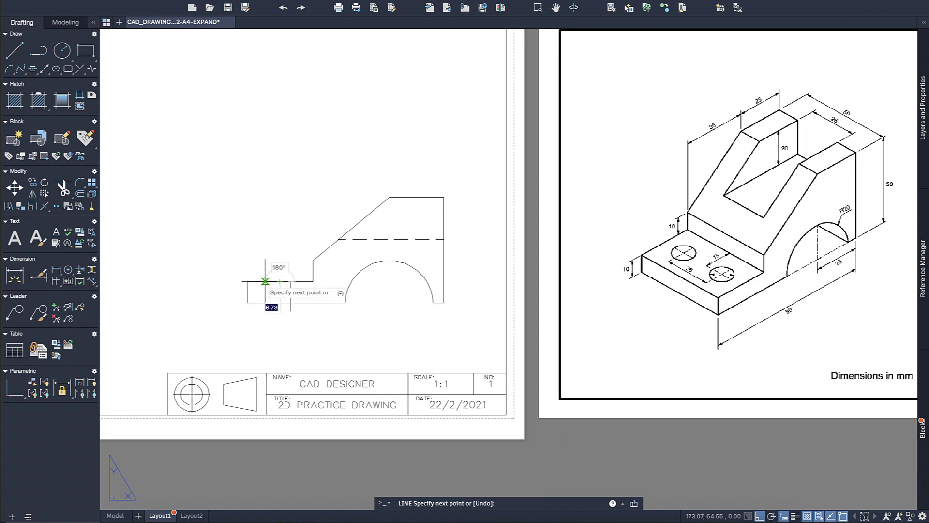
left_click(269, 281)
left_click(269, 303)
key("Escape")
- Run TRIM, then window-select the lines of the small rectangle in the base
type("tr")
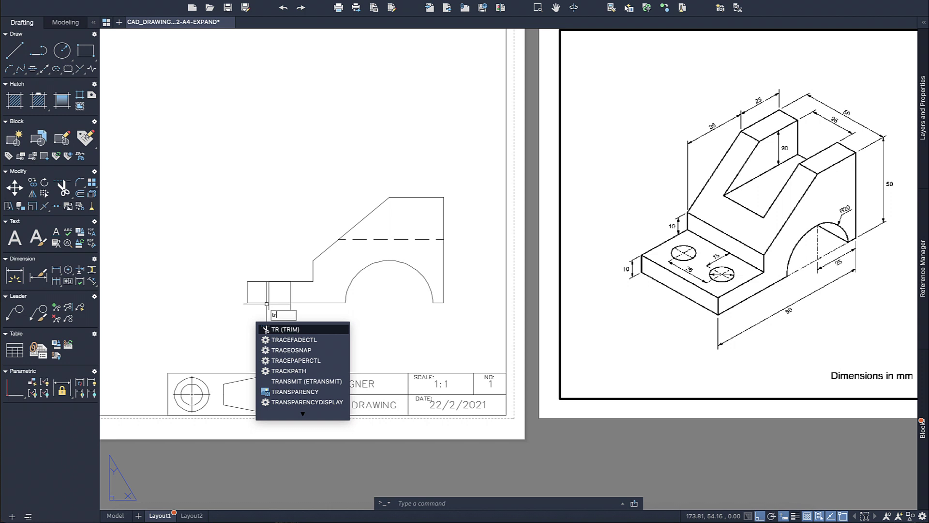
key("Return")
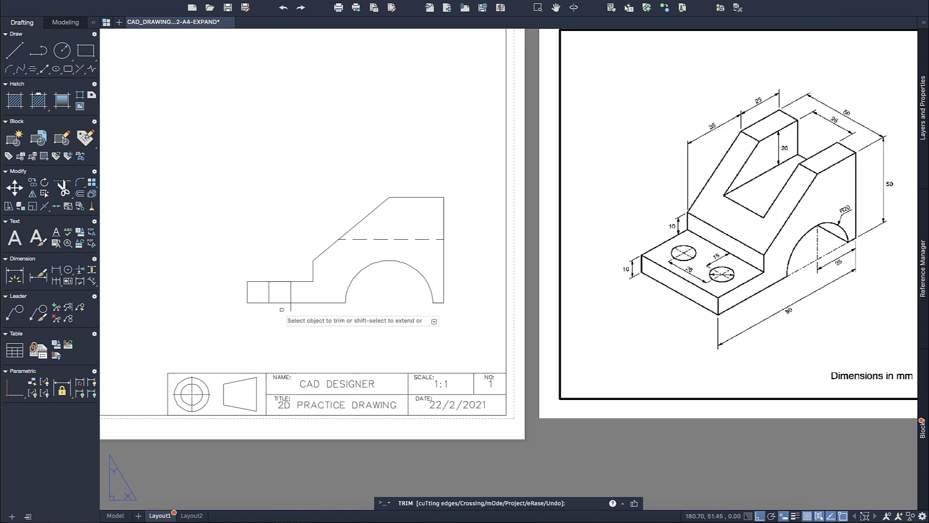
key("Escape")
left_click(293, 287)
key("Escape")
left_click(267, 298)
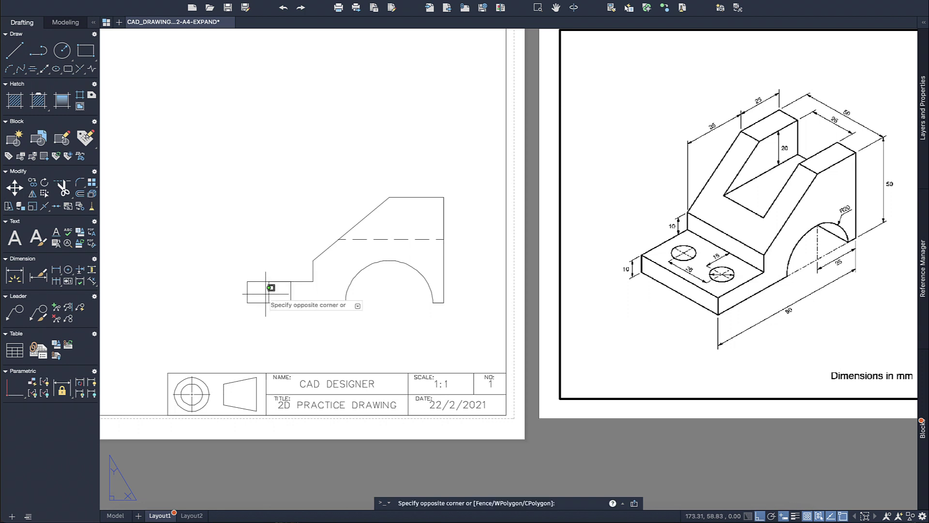
left_click(300, 298)
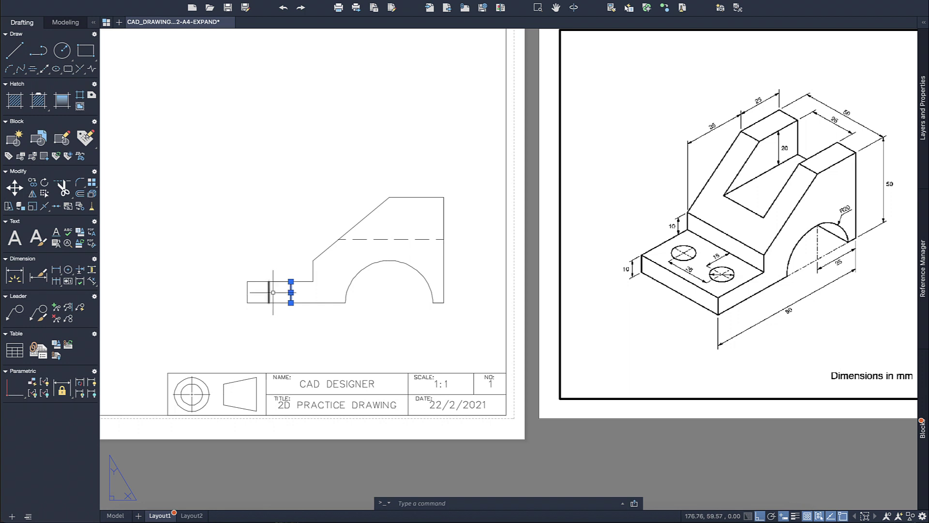
- Give both selected vertical tab lines the HIDDEN linetype in Properties, then deselect them
left_click(922, 110)
left_click(891, 163)
left_click(876, 218)
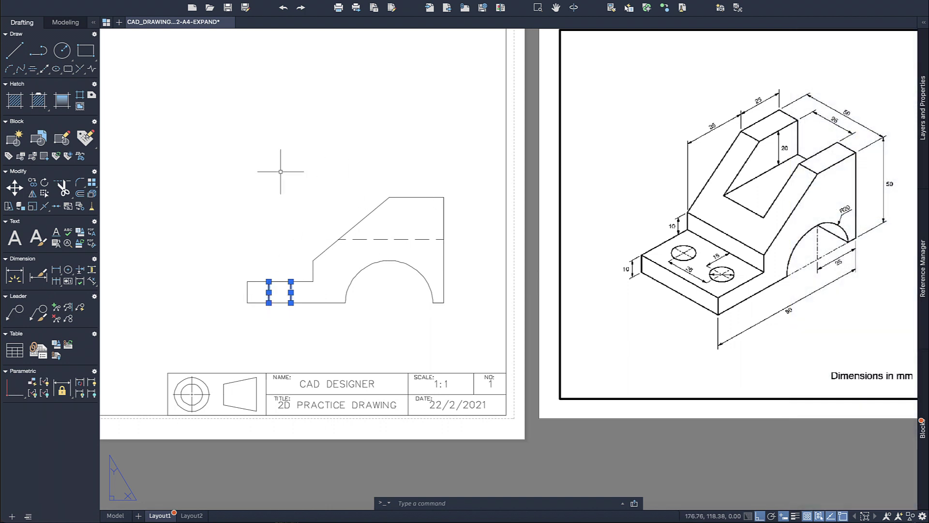
mouse_move(923, 119)
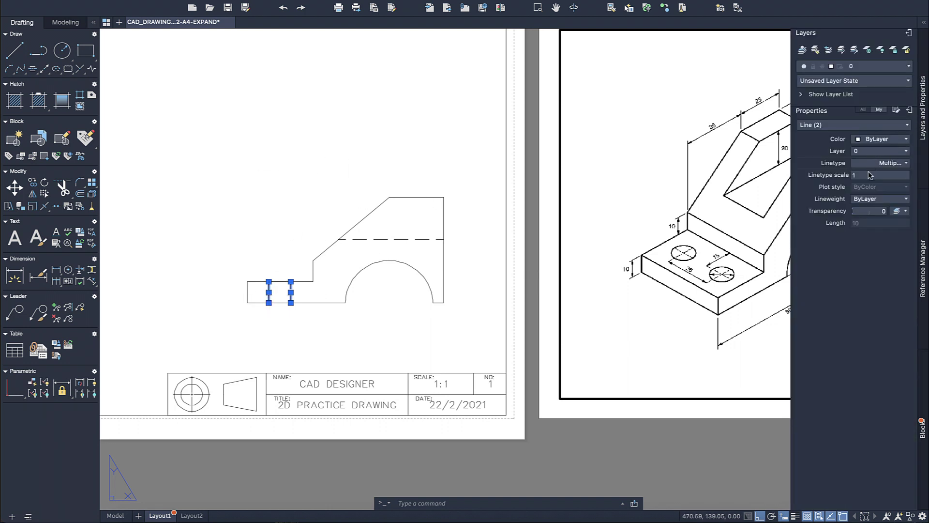
left_click(862, 200)
left_click(861, 184)
left_click(872, 163)
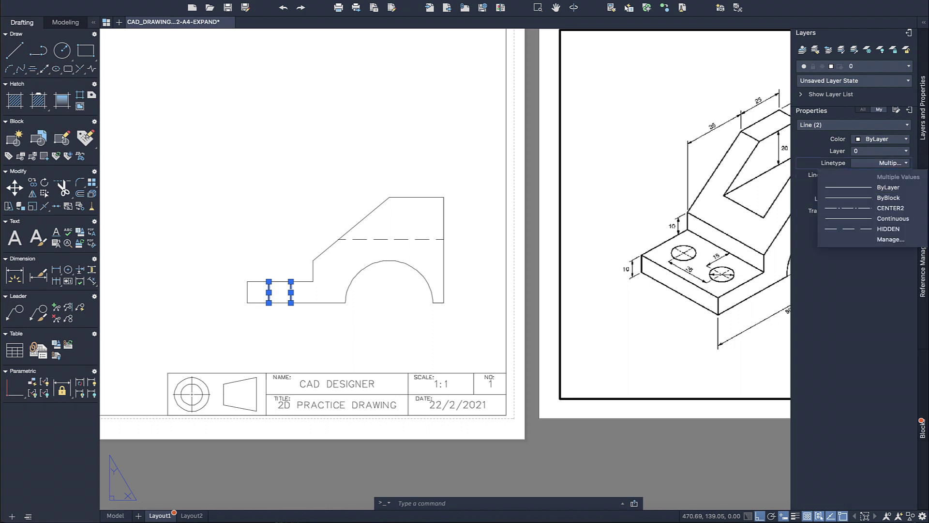
left_click(868, 228)
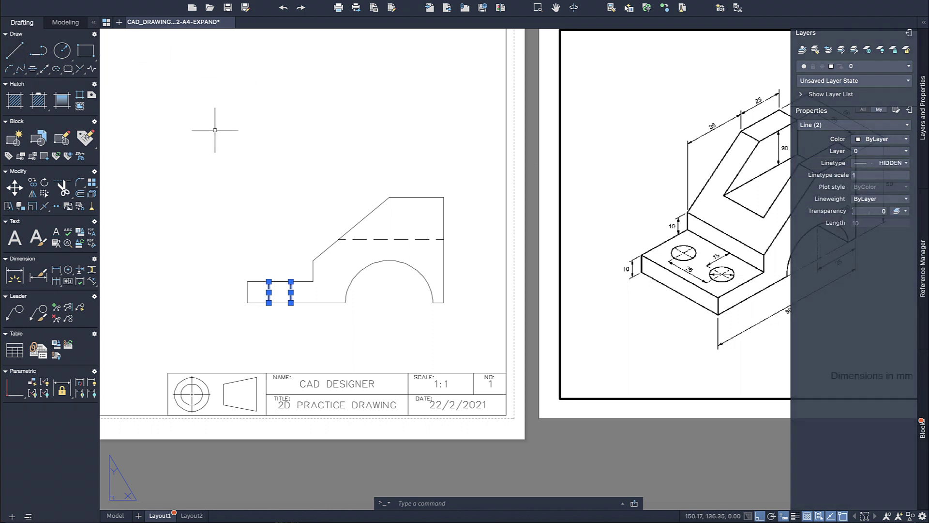
left_click(215, 127)
key("Escape")
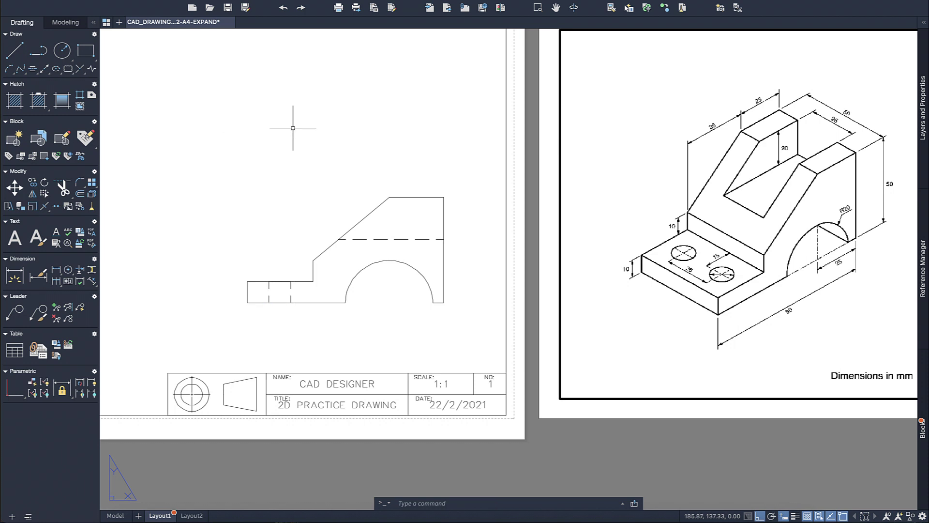
- Draw the 90 by 50 top-view rectangle above the front view, starting from its top-right corner
mouse_move(362, 122)
middle_mouse_down()
mouse_move(376, 128)
mouse_move(370, 168)
middle_mouse_up()
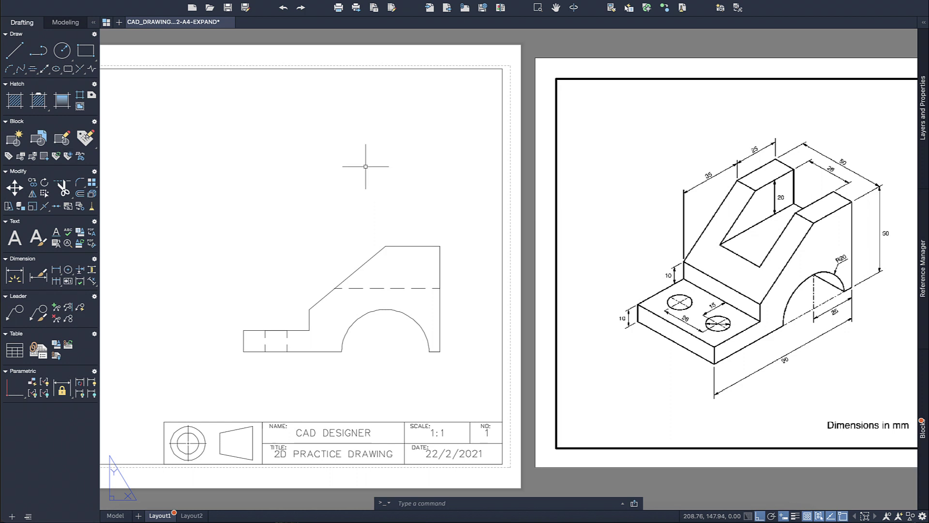
left_click(22, 52)
left_click(440, 246)
left_click(440, 89)
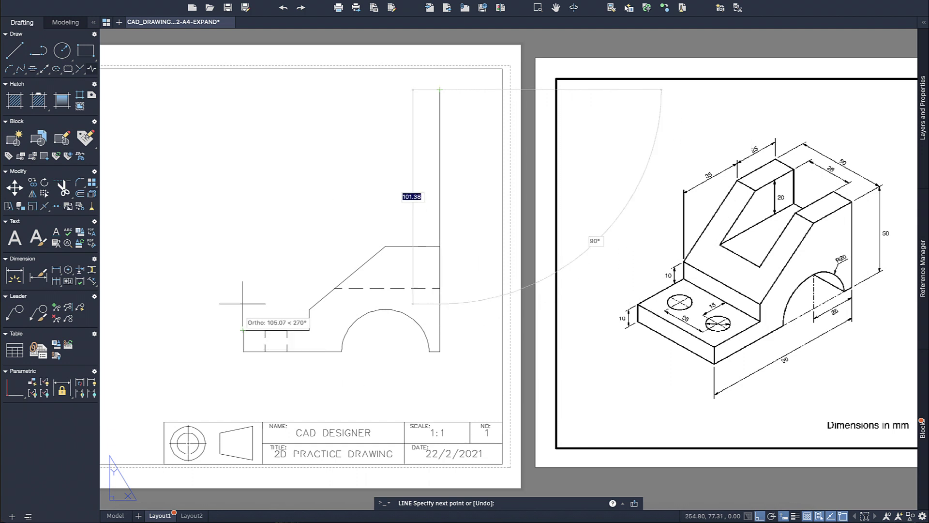
left_click(243, 89)
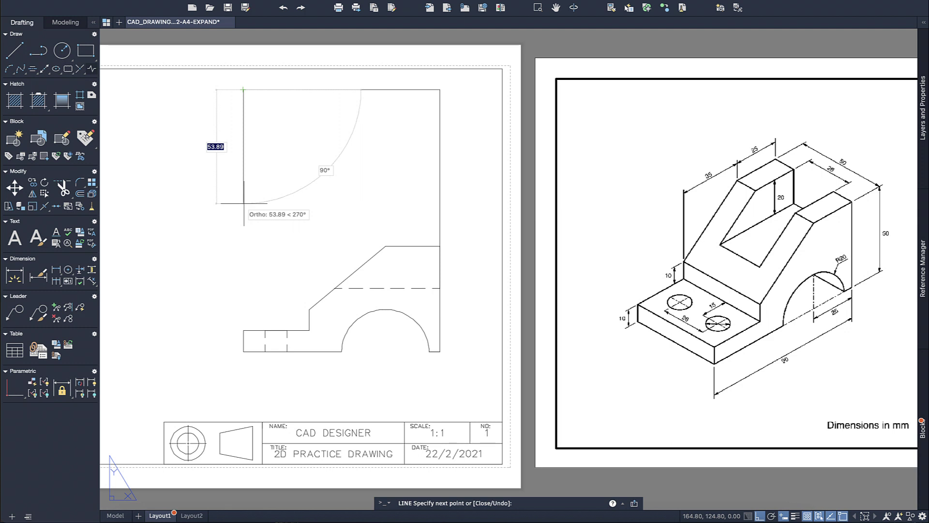
key("Return")
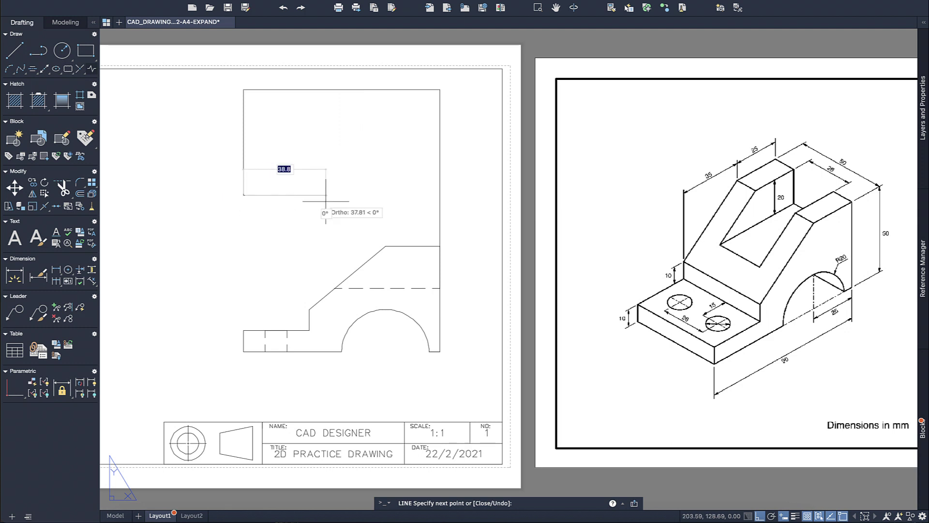
left_click(439, 195)
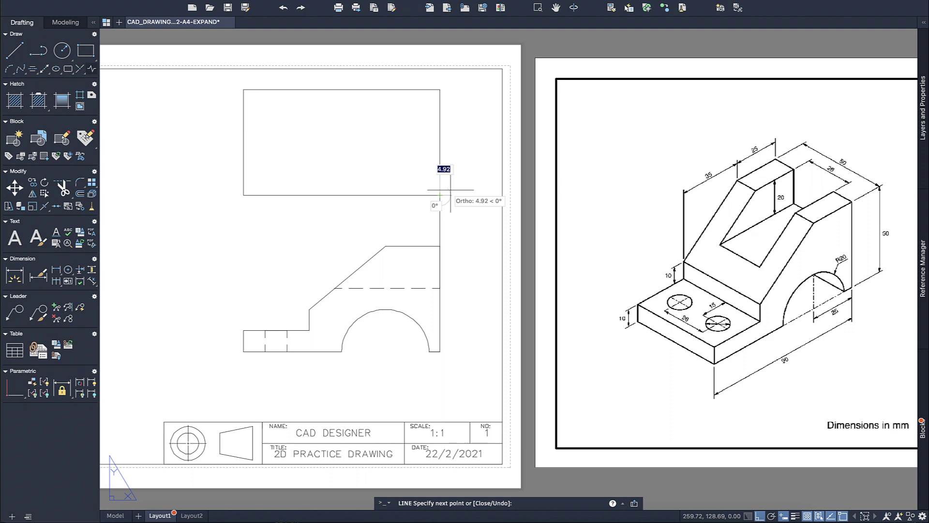
key("Return")
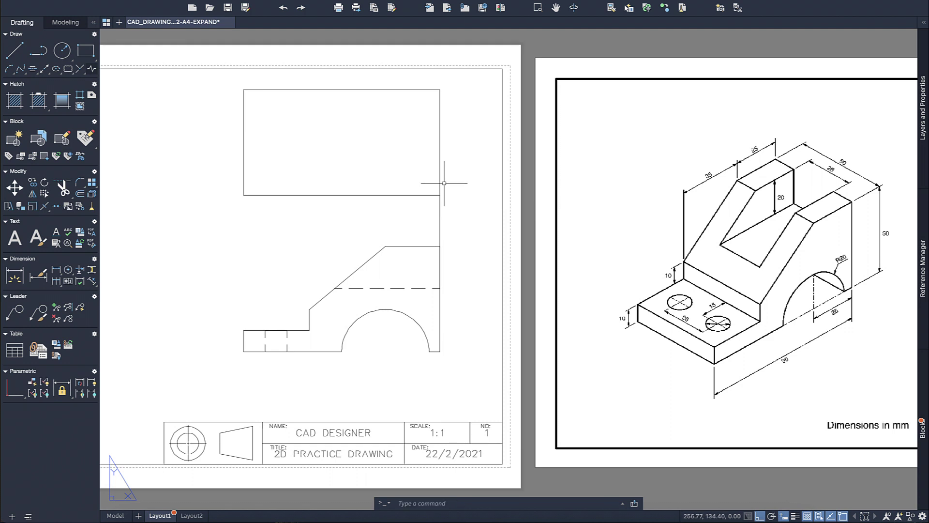
key("Return")
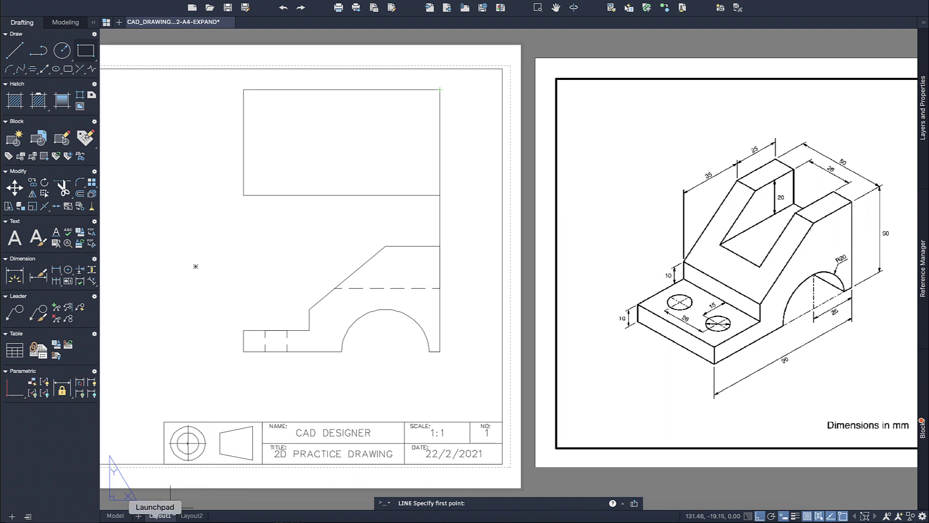
- Compute 26 − 50 = −24 in Calculator, then return to the AutoCAD drawing
left_click(154, 518)
left_click_drag(718, 338, 510, 180)
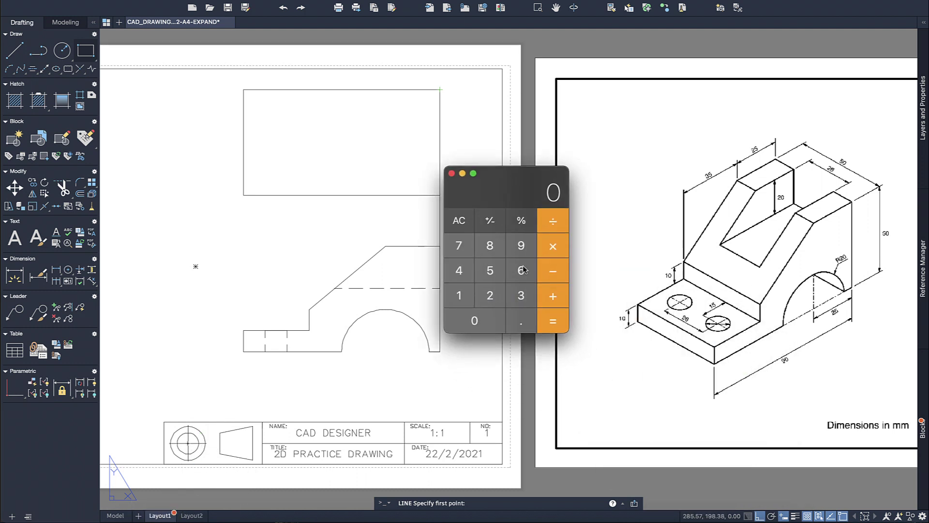
left_click(555, 270)
left_click(553, 322)
mouse_move(503, 192)
left_mouse_down()
mouse_move(582, 185)
mouse_move(601, 195)
left_mouse_up()
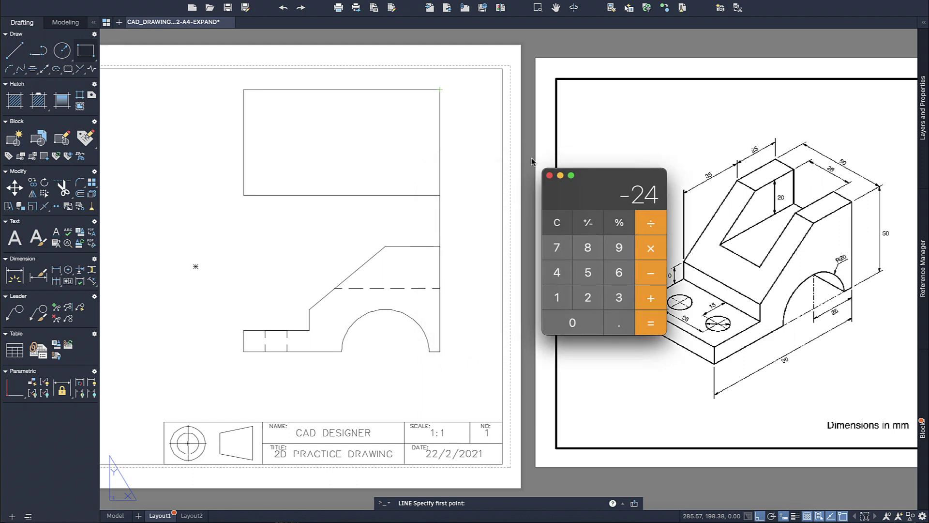
left_click(19, 58)
- Draw a horizontal line 12 below the top-right corner, running left past the outline
left_click(440, 89)
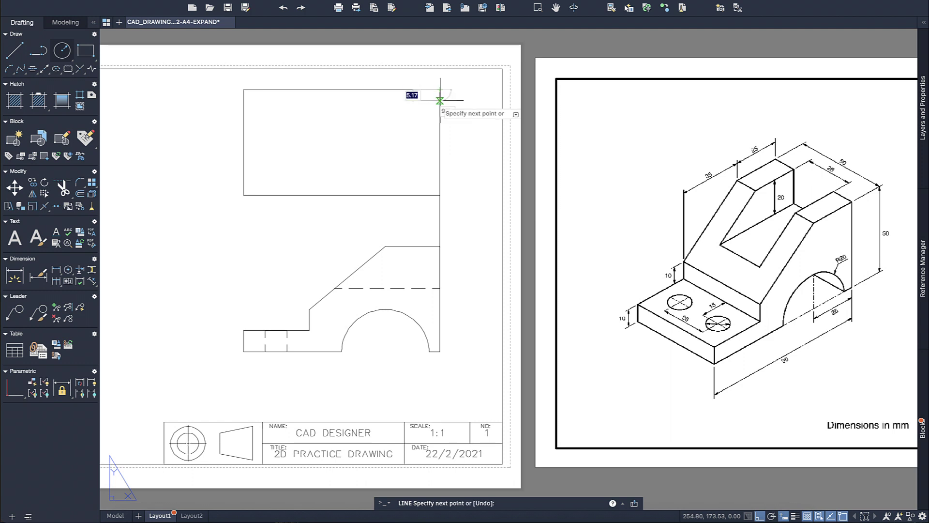
type("12")
key("Return")
left_click(219, 111)
key("Return")
- Draw a second horizontal line 12 above the bottom-right corner, overshooting the left edge
left_click(19, 58)
left_click(439, 195)
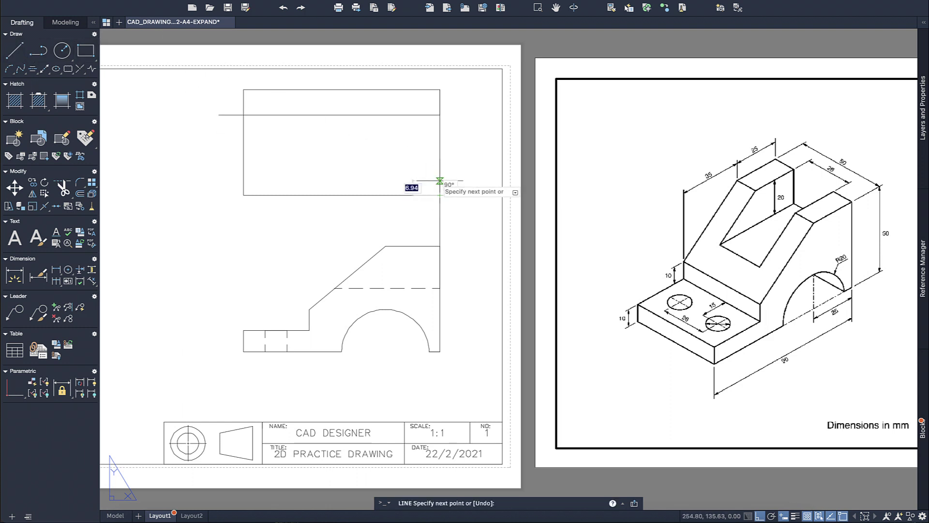
key("Return")
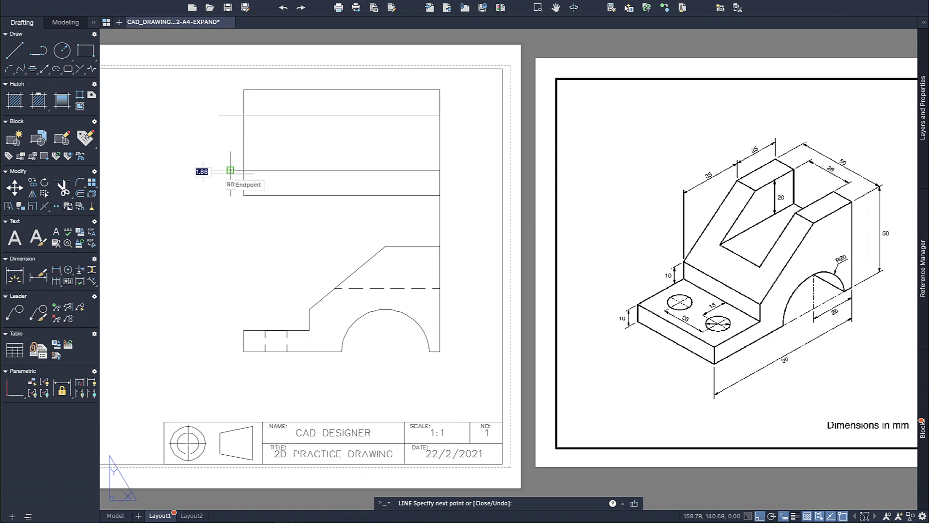
left_click(231, 170)
key("Return")
left_click(19, 53)
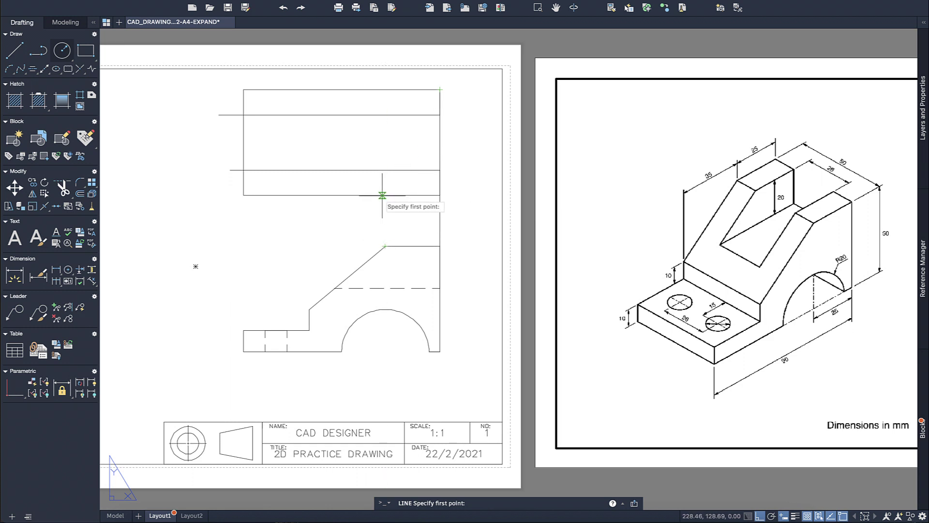
- Project three vertical lines from the front view's diagonal up to the top view's top edge
left_click(385, 245)
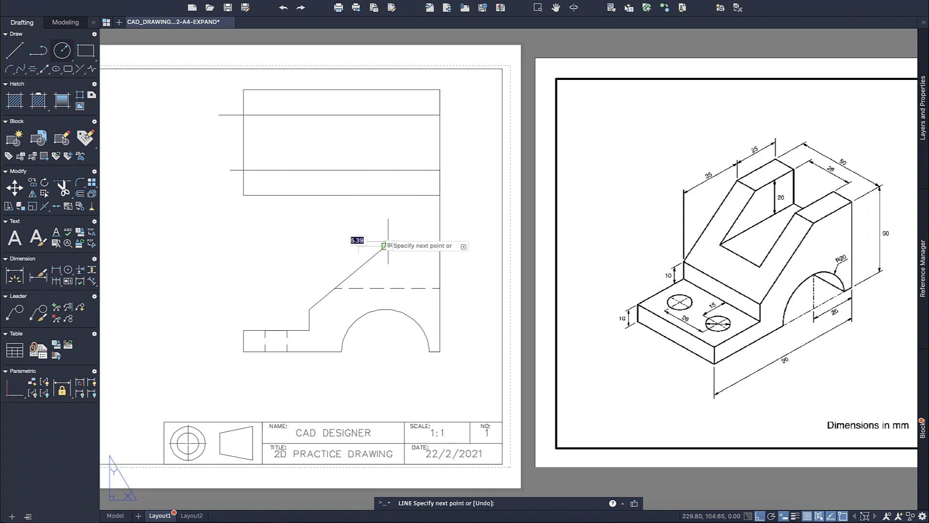
left_click(386, 90)
key("Escape")
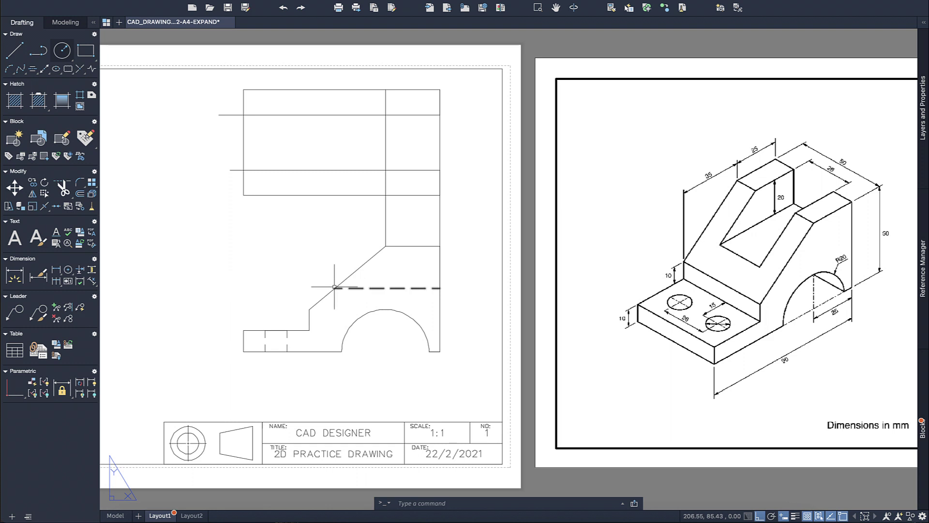
left_click(14, 50)
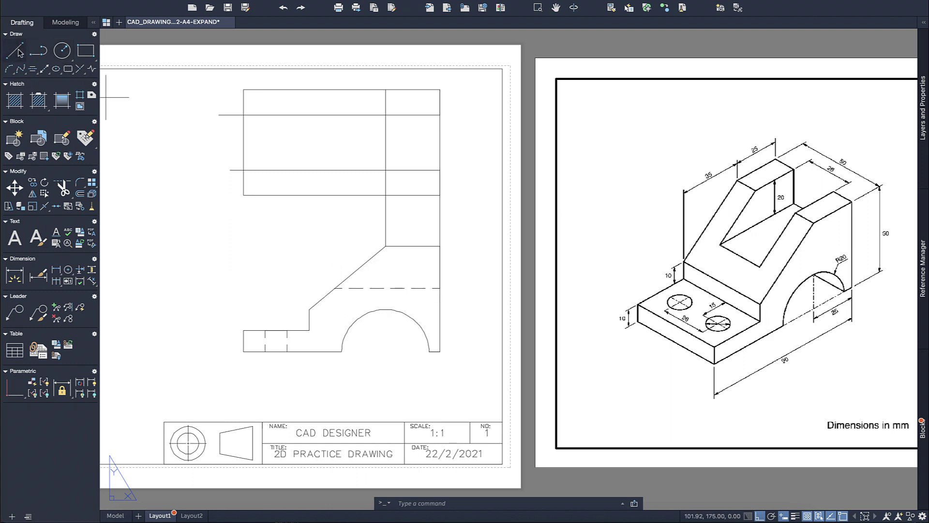
left_click(335, 287)
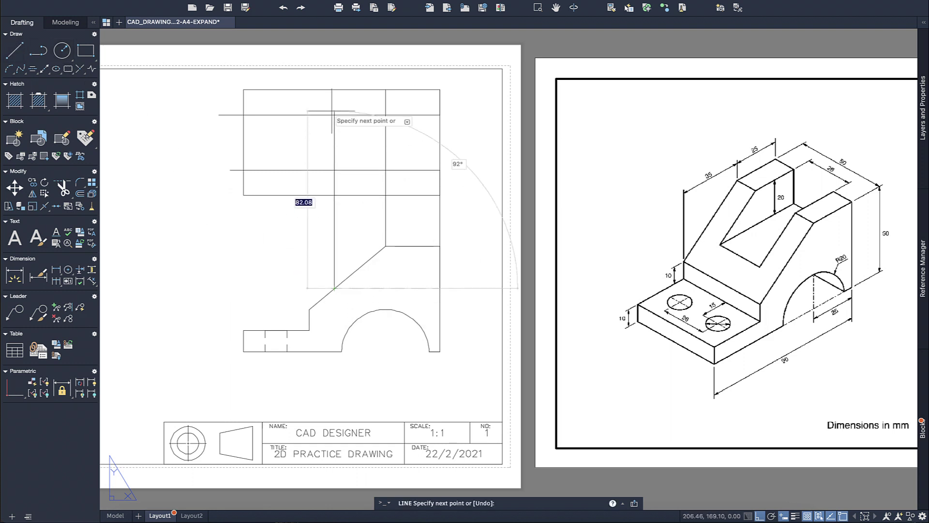
left_click(335, 89)
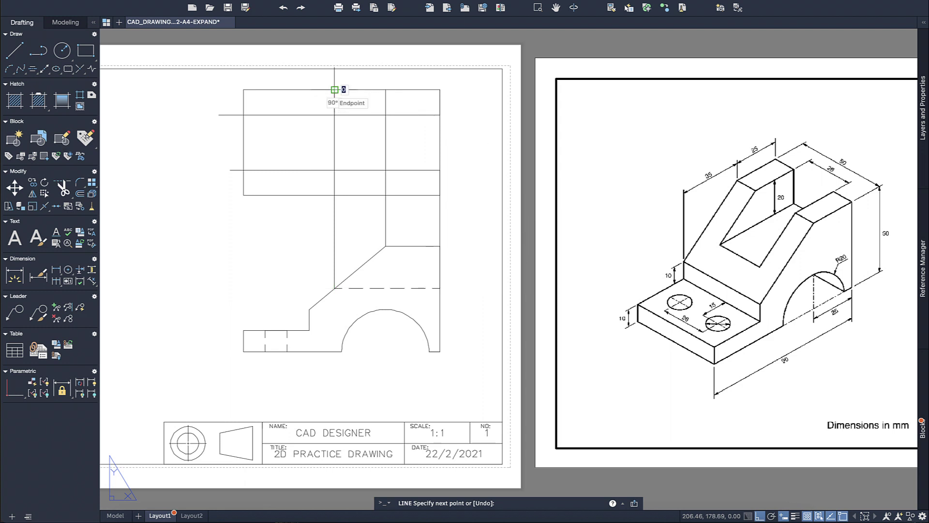
key("Escape")
left_click(15, 50)
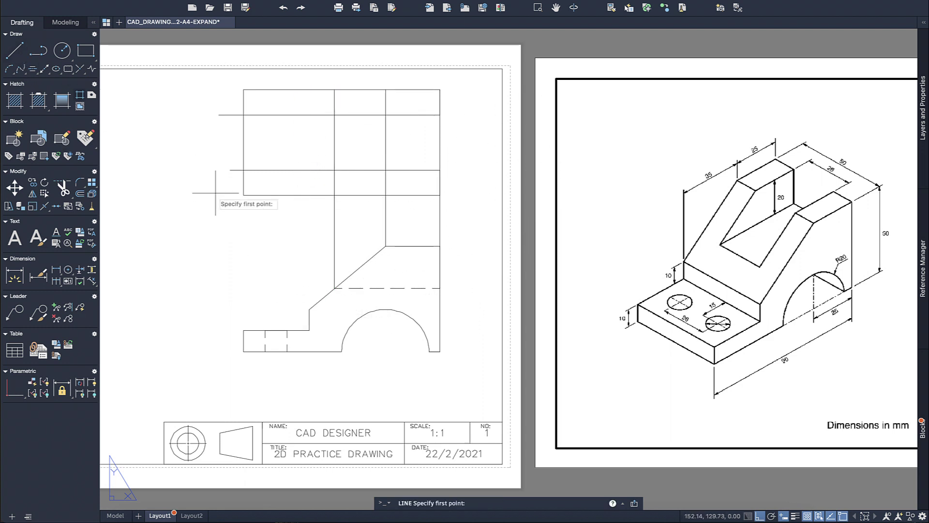
left_click(309, 308)
left_click(309, 90)
key("Escape")
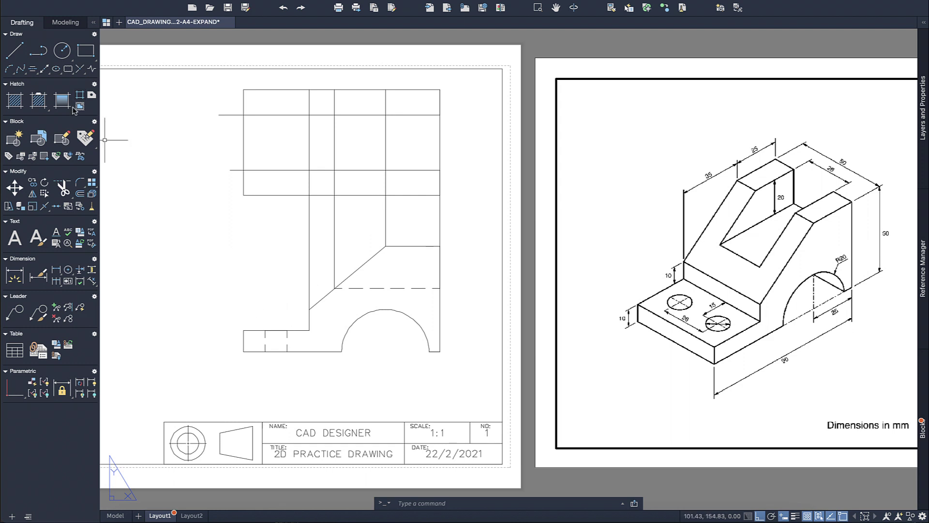
- Add a fourth vertical projection line and centre a circle on the upper construction intersection
left_click(16, 51)
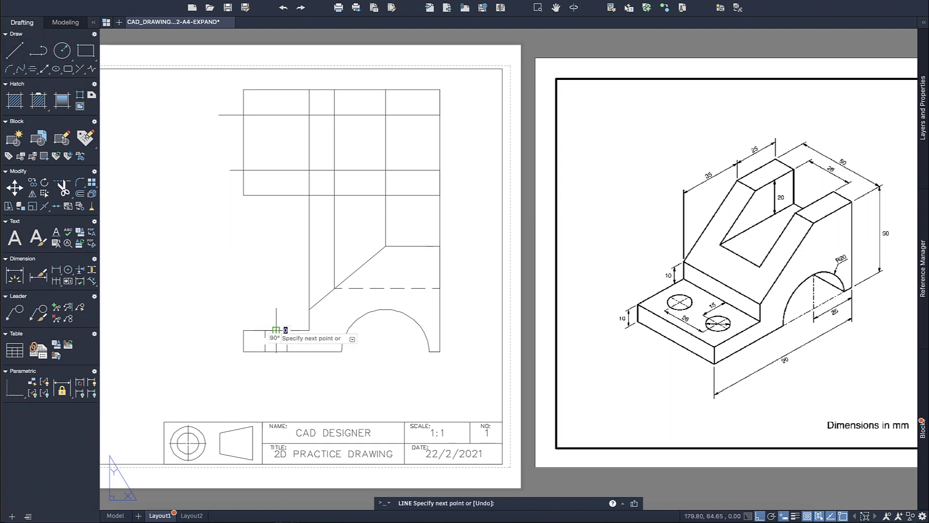
left_click(276, 90)
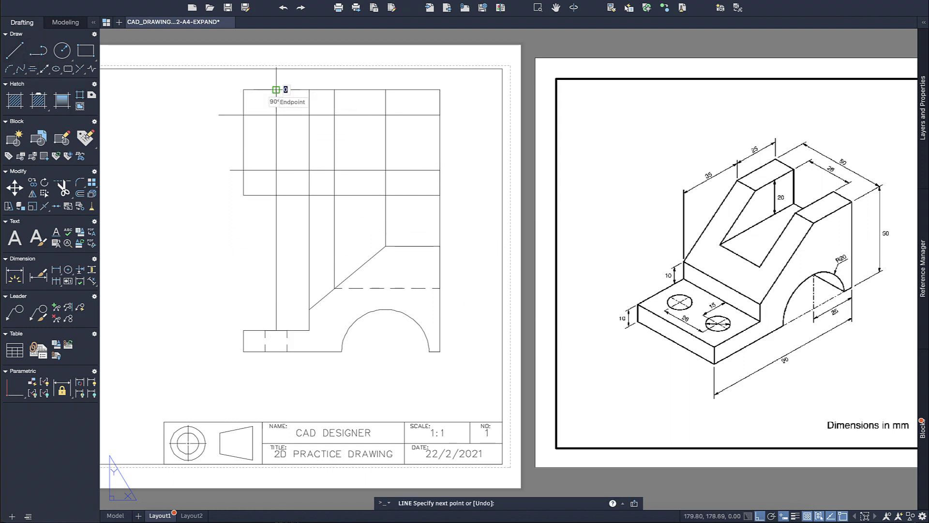
key("Escape")
left_click(63, 54)
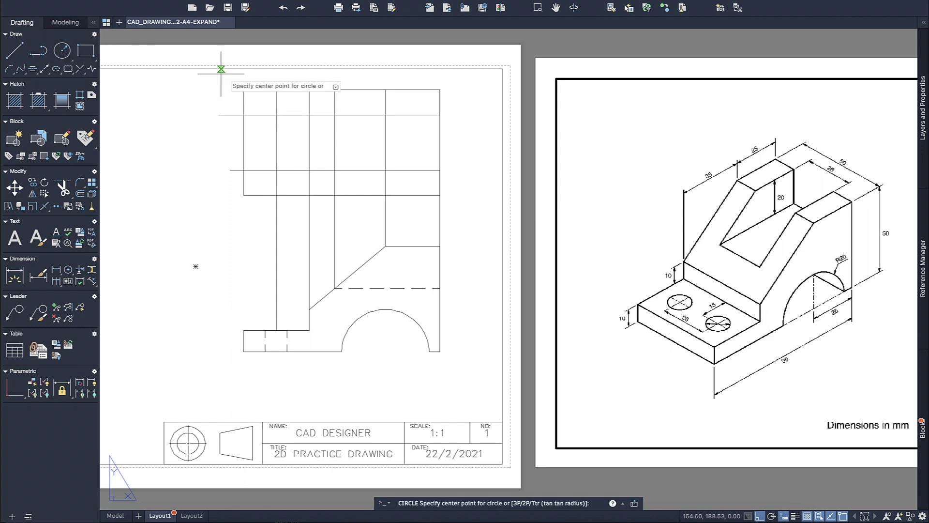
left_click(276, 115)
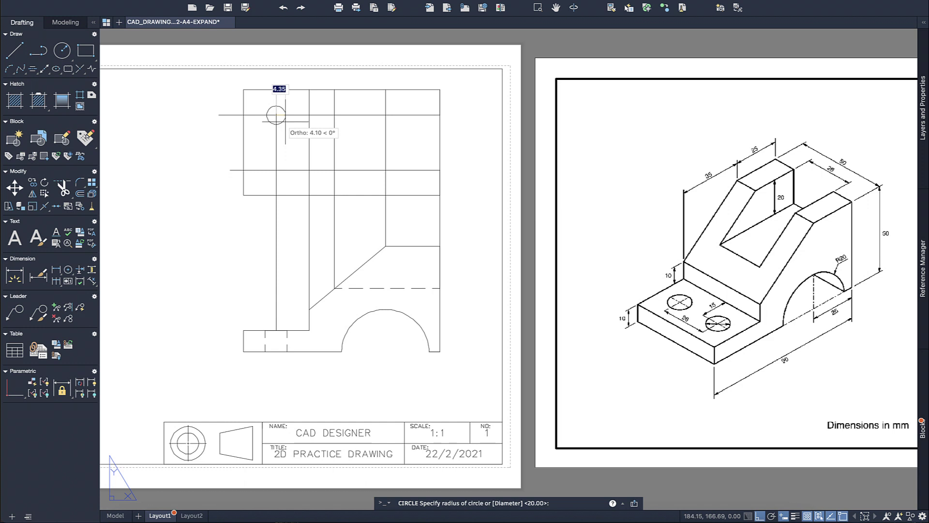
- Give the first hole radius 5 and add a second radius-5 circle at the lower intersection
key("Return")
left_click(62, 51)
left_click(275, 170)
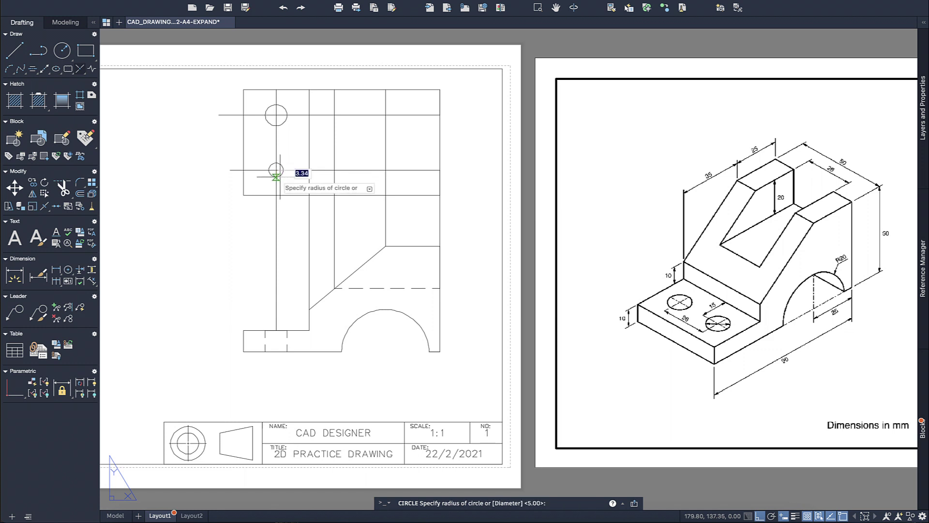
key("Return")
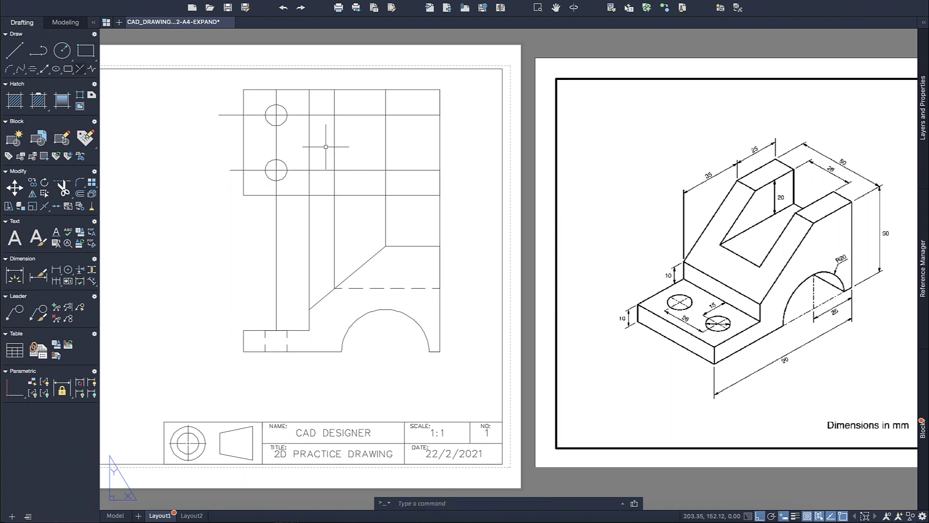
- Trim the stub left of the top view and the centre lines around both hole circles
type("tr")
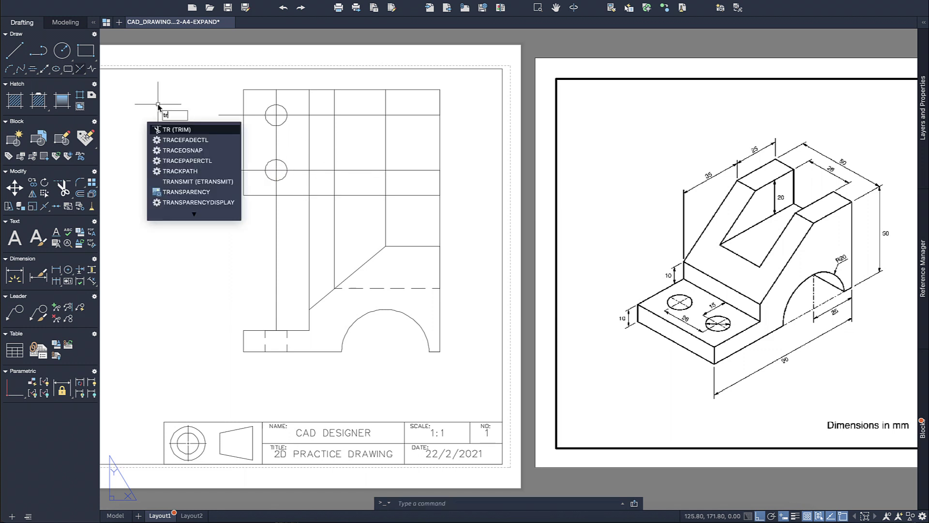
key("Return")
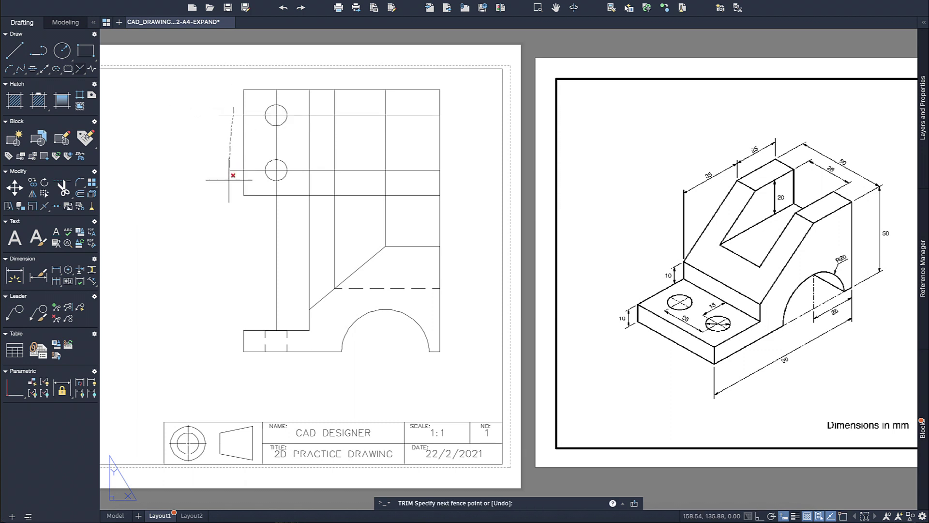
left_click(232, 170)
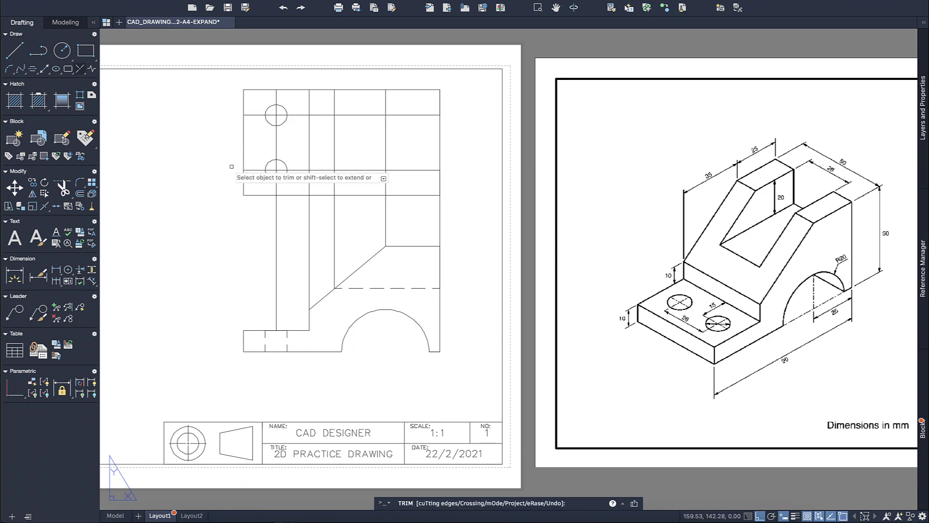
left_click(277, 115)
left_click(271, 115)
left_click(276, 110)
left_click(275, 98)
left_click(274, 167)
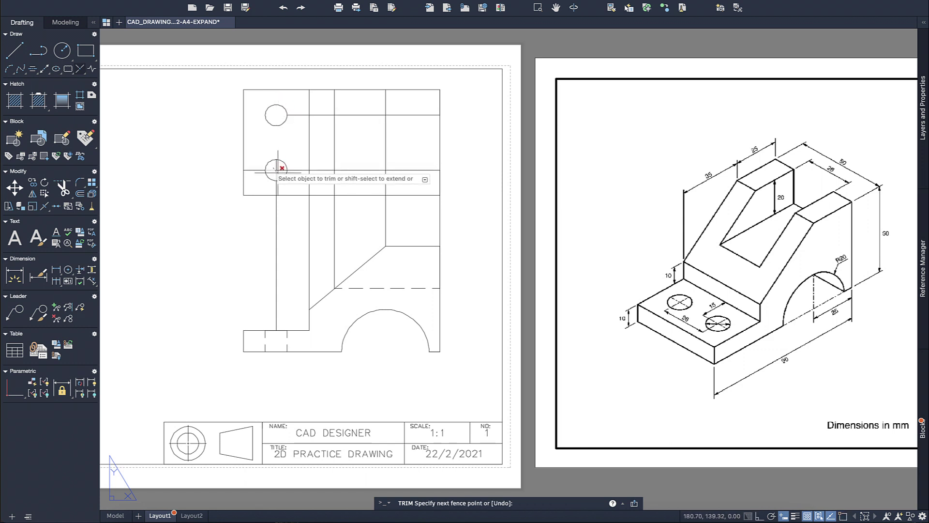
left_click(277, 171)
key("Return")
left_click(271, 172)
key("Return")
- Trim the projection lines between the top and front views and the remaining centre-line stubs
left_click(254, 170)
left_click(276, 184)
left_click(247, 223)
left_click(456, 210)
key("Return")
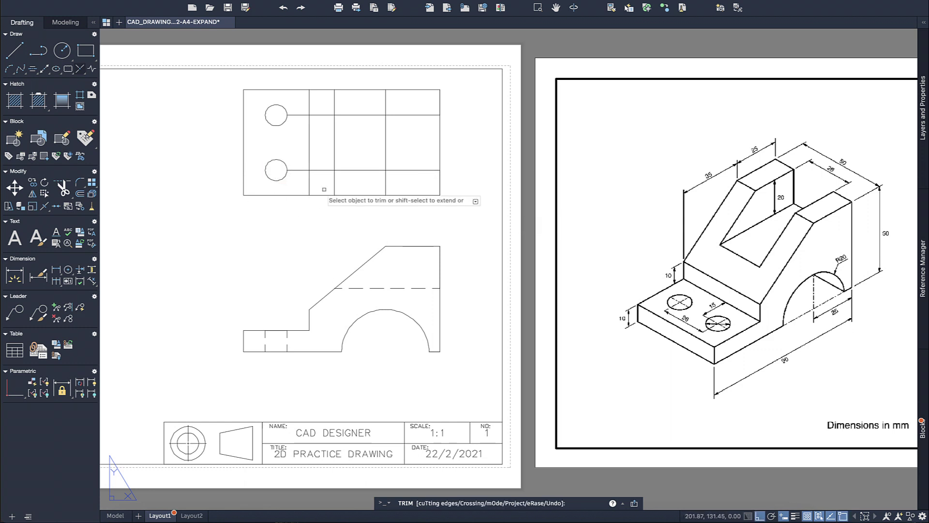
left_click(301, 170)
left_click(300, 115)
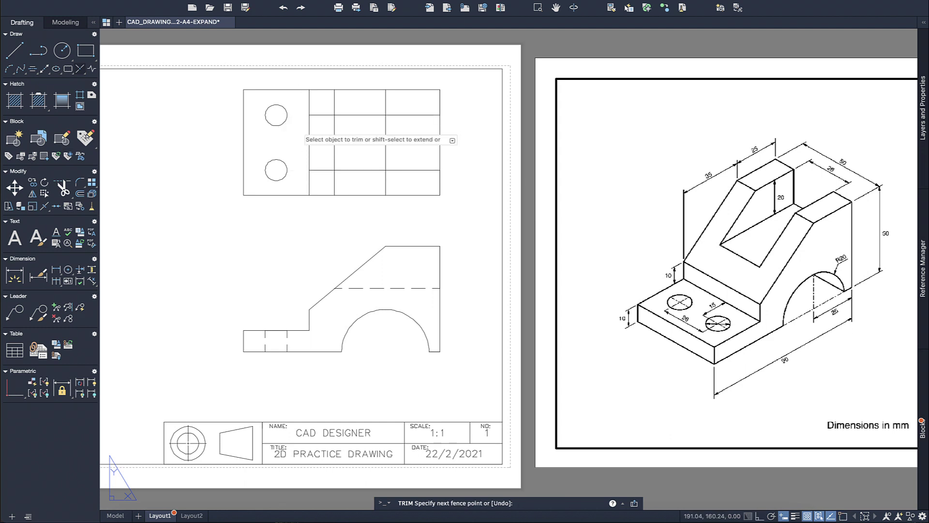
left_click_drag(322, 103, 329, 175)
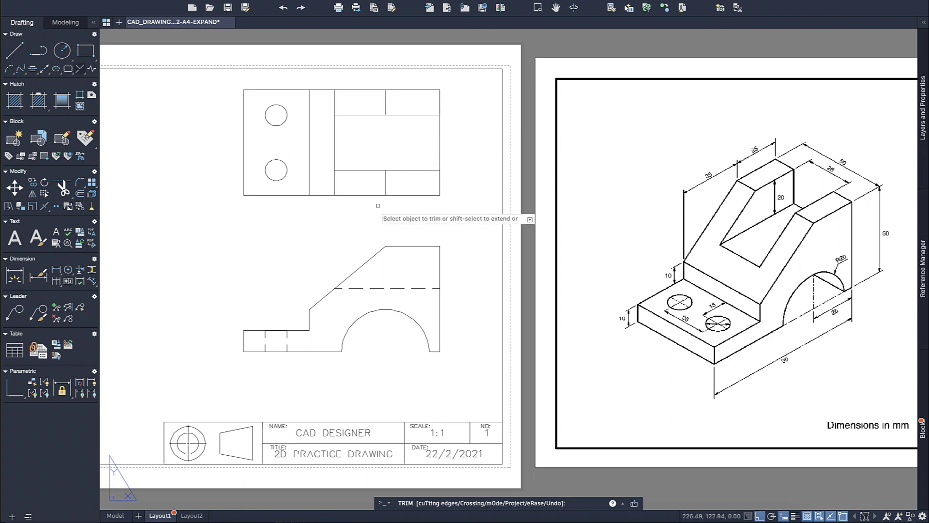
left_click(15, 50)
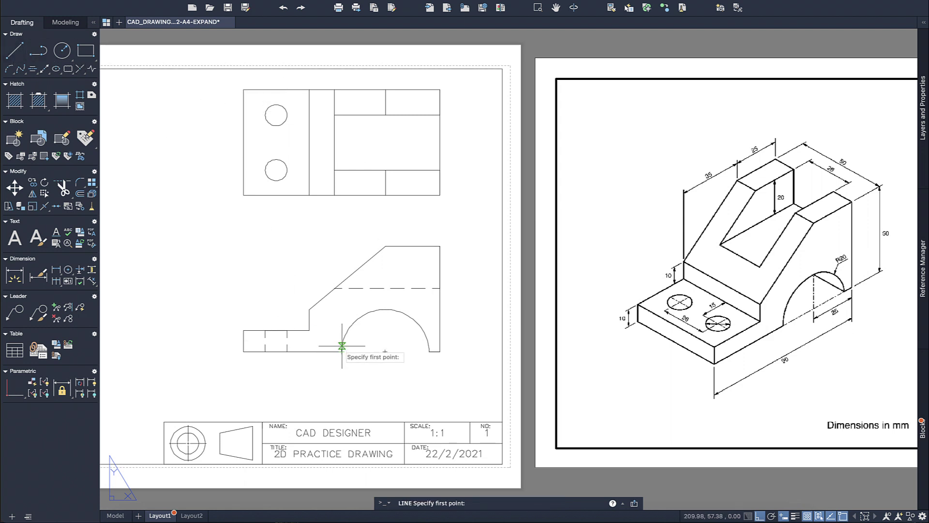
- Draw two vertical lines up to the top view's top edge, one from the arc's right end
left_click(341, 196)
left_click(341, 89)
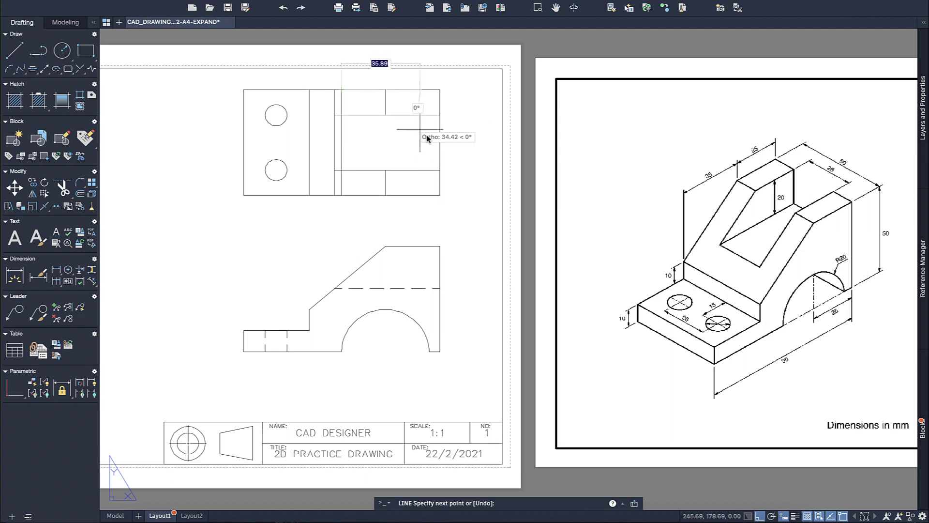
key("Escape")
left_click(21, 50)
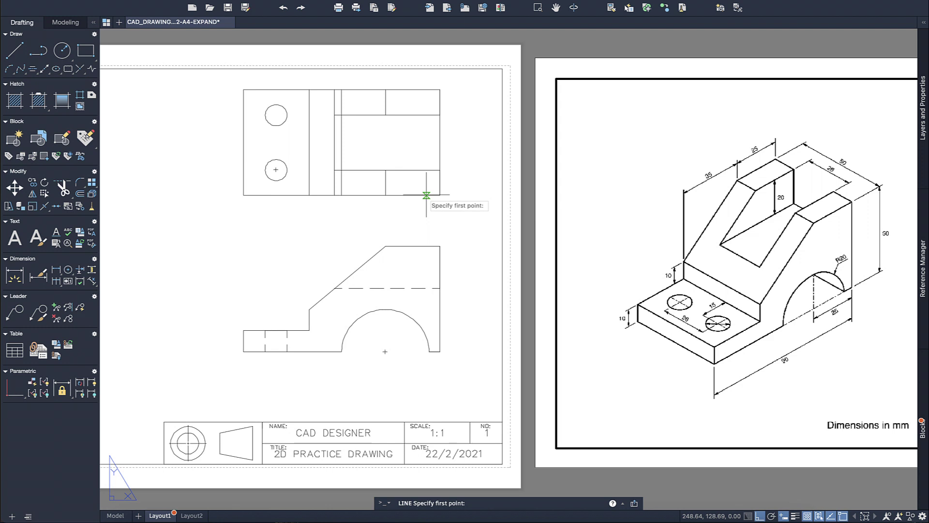
left_click(429, 351)
left_click(429, 89)
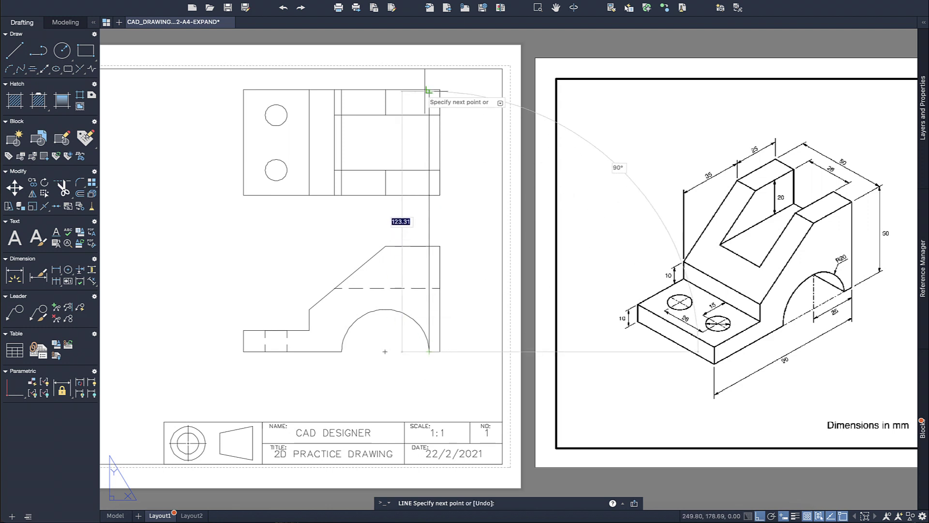
key("Escape")
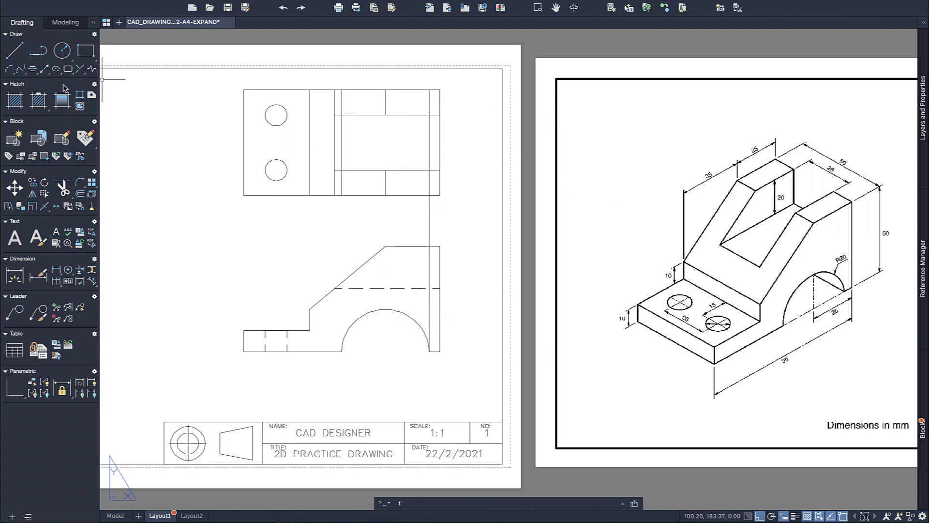
- Trim the projected line's excess between the front and top views
type("tr")
key("Return")
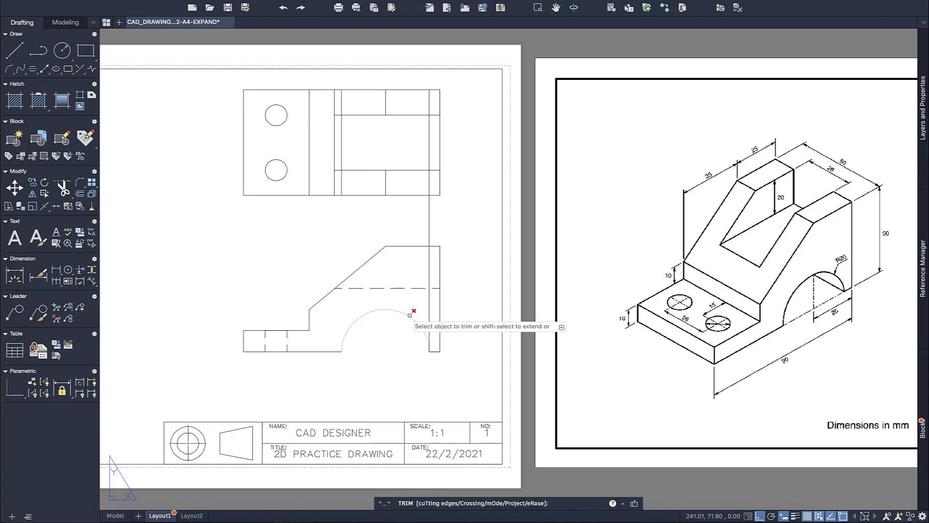
left_click(430, 265)
left_click(428, 232)
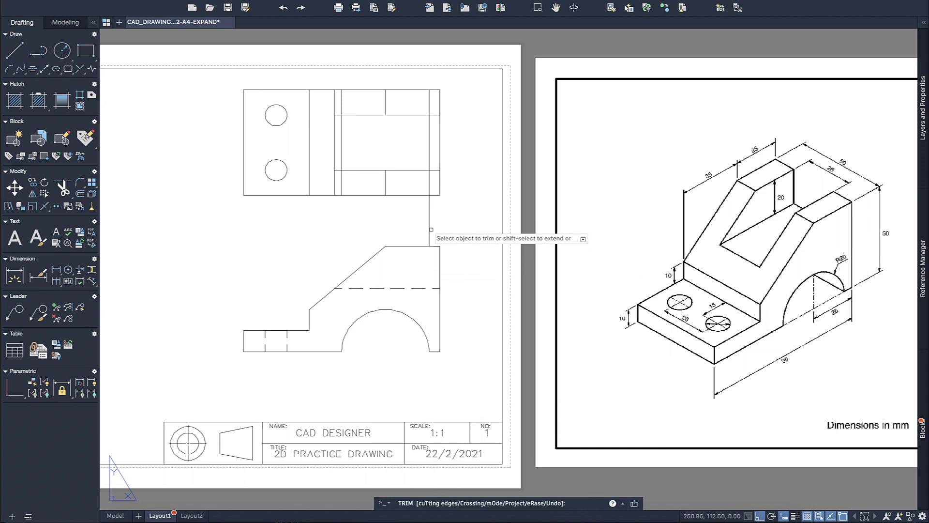
key("Escape")
left_click(429, 184)
- Set both new vertical lines to the HIDDEN linetype in the Properties palette
left_click(922, 109)
left_click(871, 164)
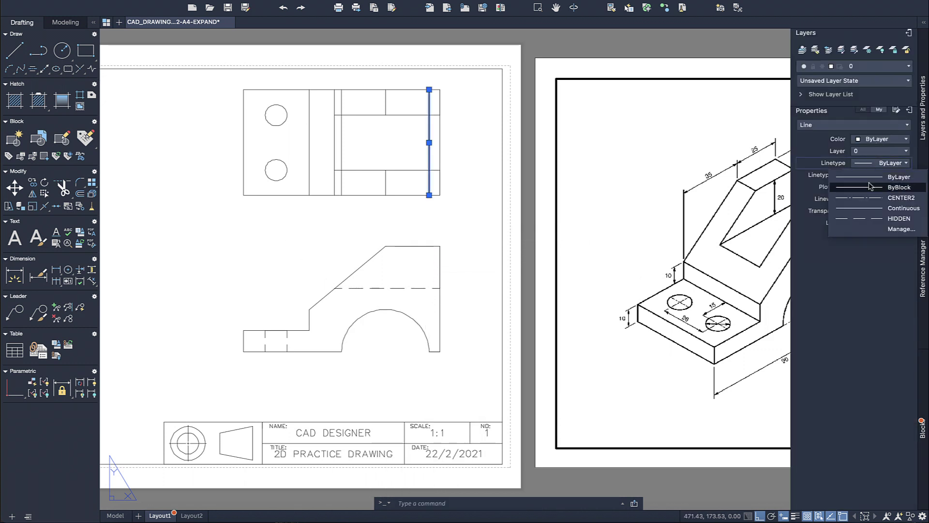
left_click(866, 212)
left_click(341, 125)
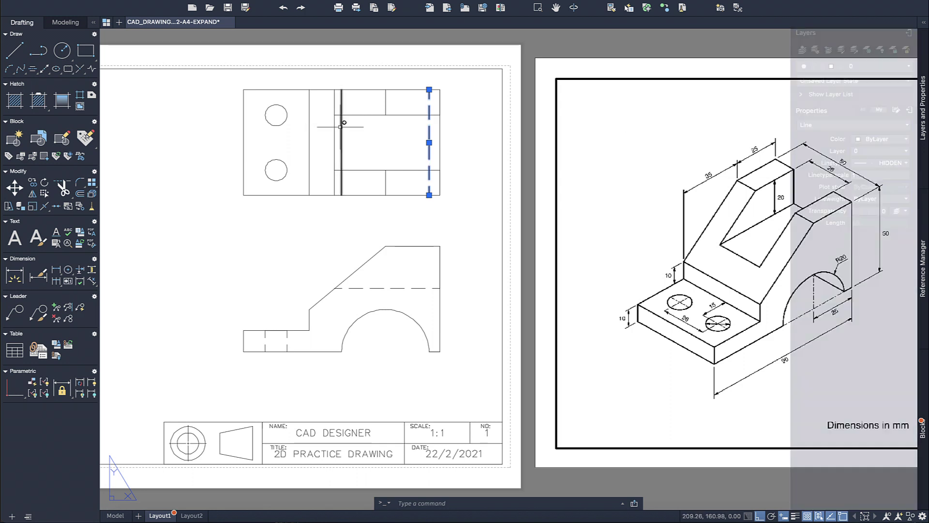
mouse_move(904, 145)
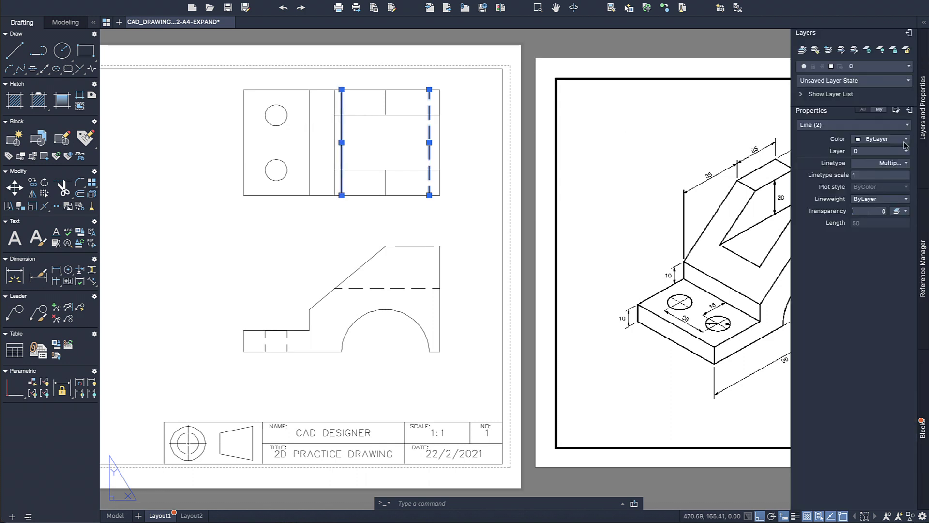
left_click(888, 163)
left_click(866, 212)
key("Escape")
- Draw a closed 50-wide side-view rectangle left of the front view, level with its top edge
middle_click_drag(222, 252, 307, 245)
left_click(7, 53)
left_click(468, 245)
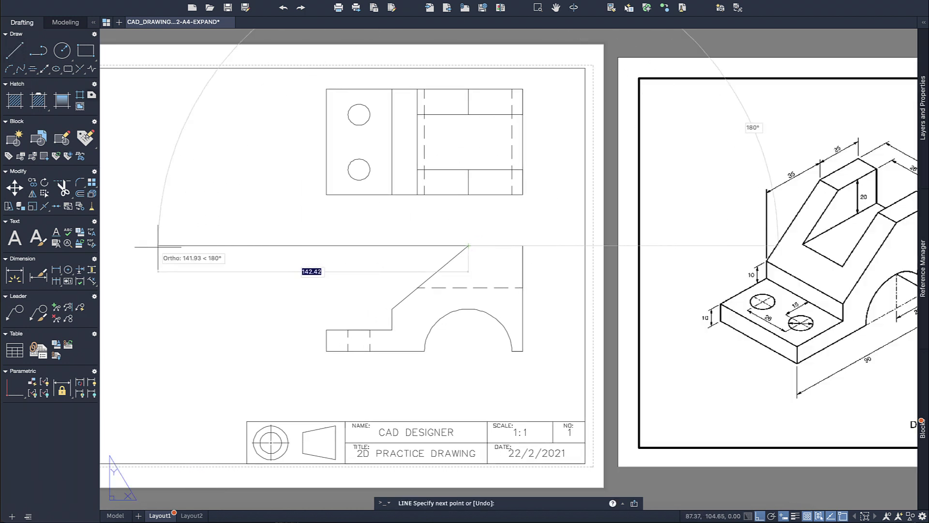
left_click(120, 245)
type("32.5")
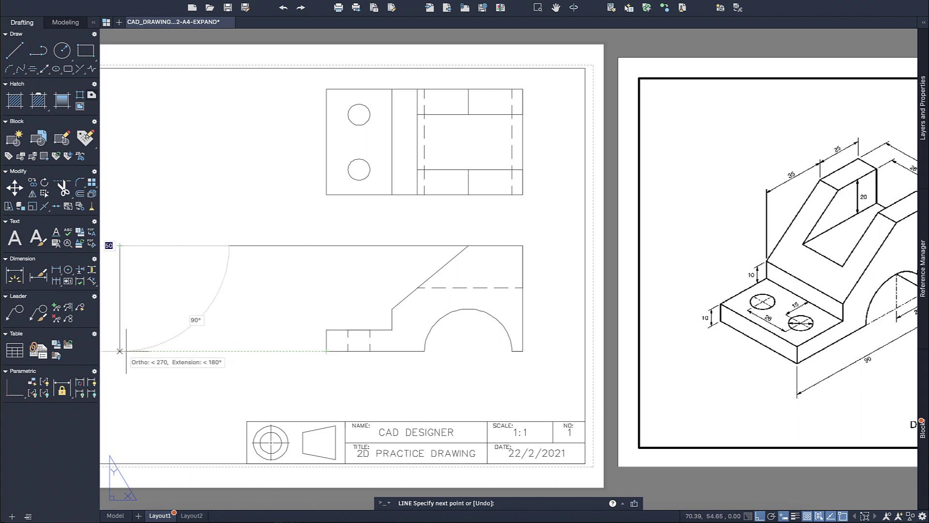
left_click(120, 351)
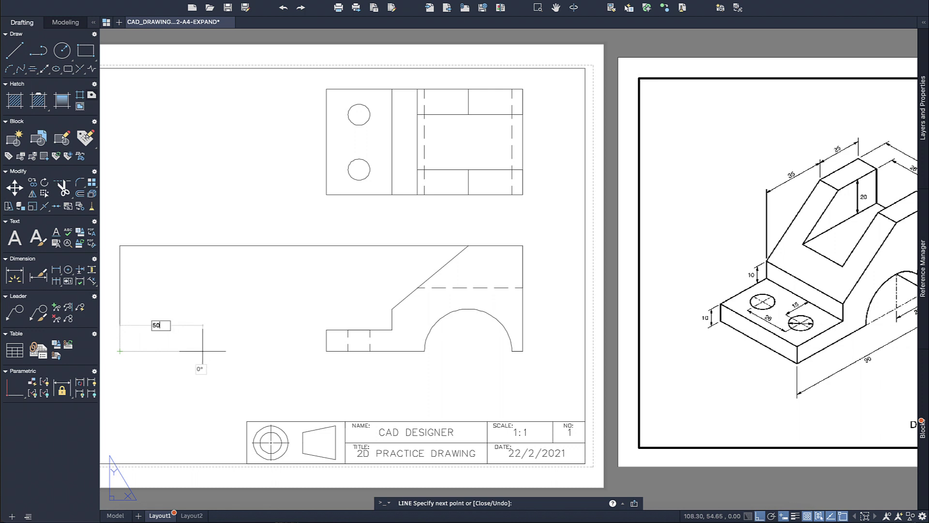
key("Return")
left_click(229, 246)
key("Escape")
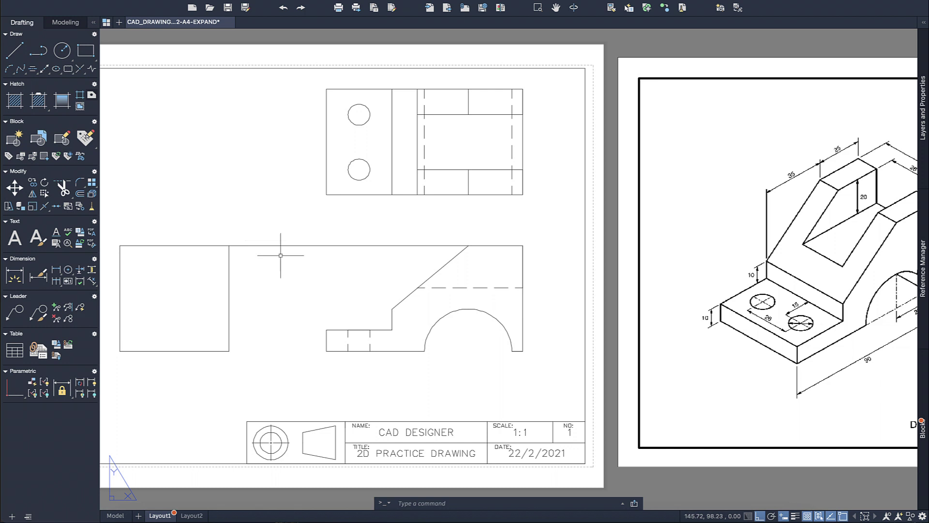
scroll(273, 261, "right", 3)
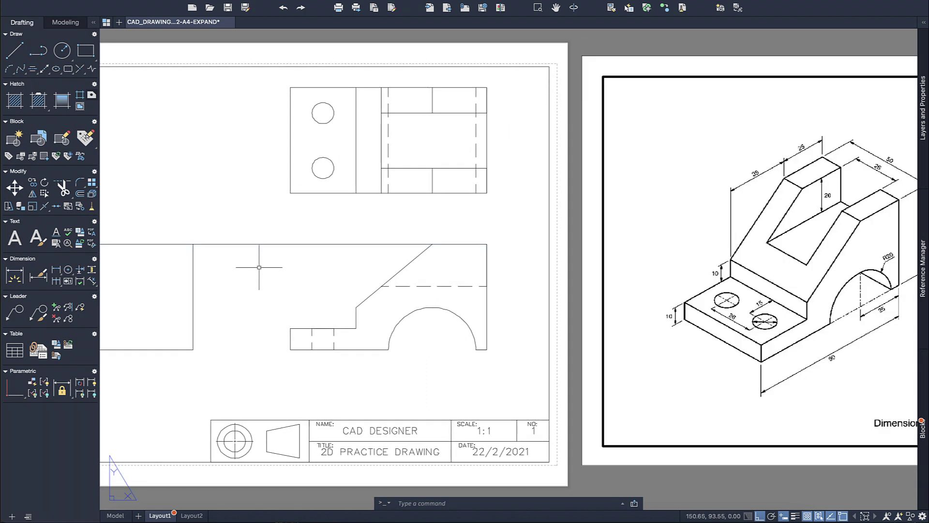
- Project the front view's step heights across the side view as horizontal lines
middle_click_drag(248, 286, 284, 284)
left_click(14, 50)
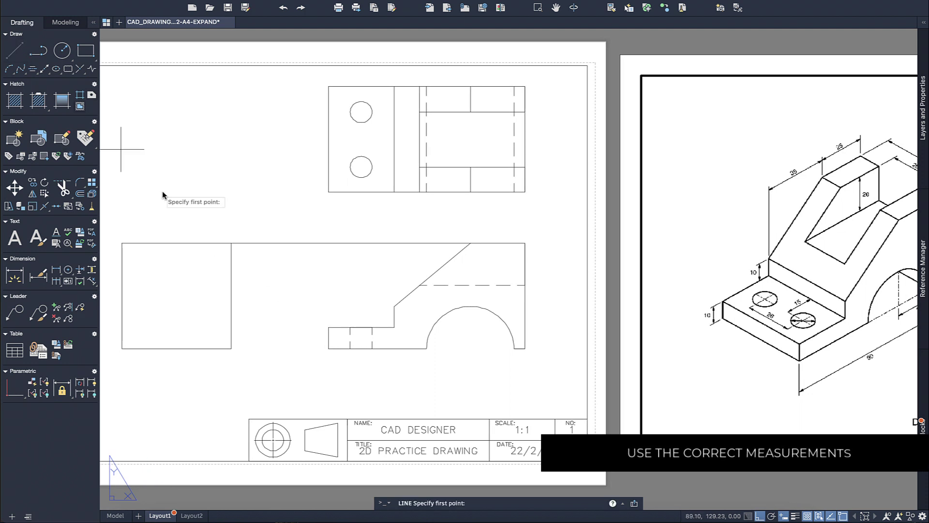
left_click(232, 327)
left_click(122, 327)
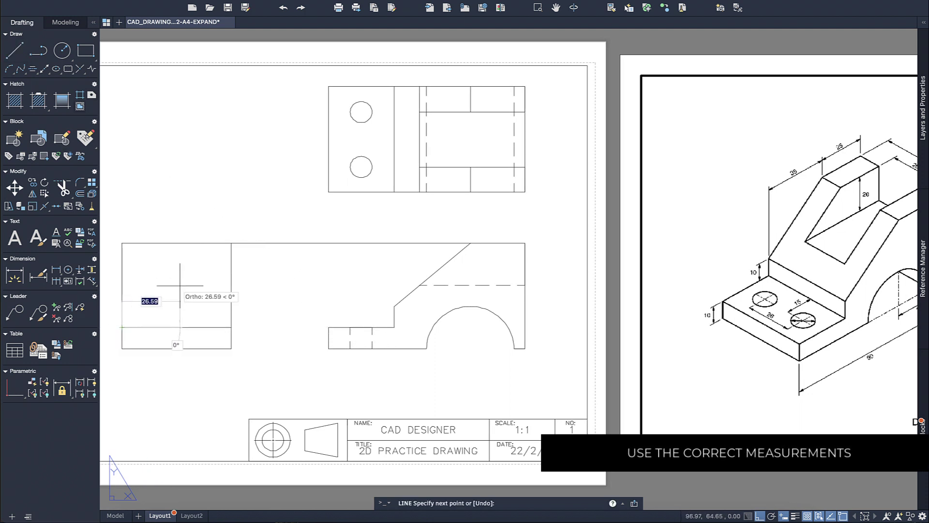
left_click(394, 306)
key("Escape")
left_click(22, 53)
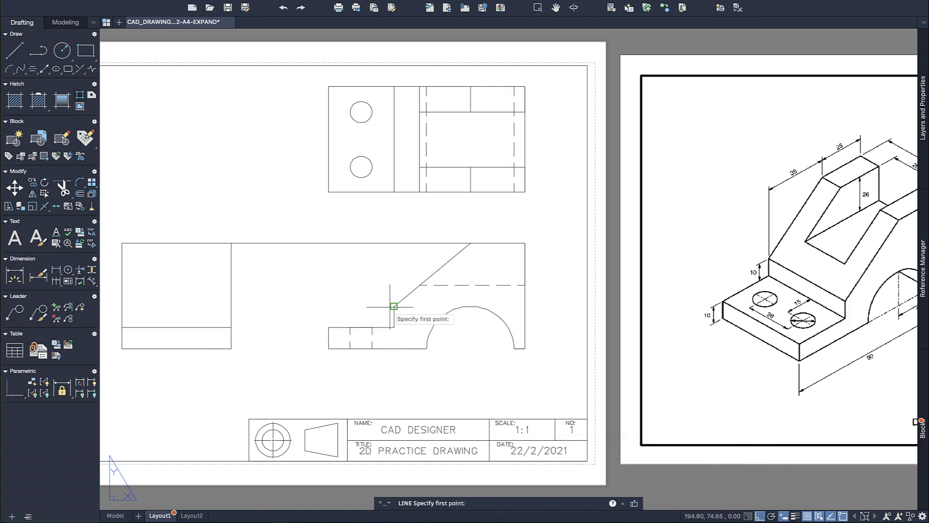
left_click(231, 306)
left_click(122, 305)
key("Escape")
- Add another horizontal projection line from the front view's edge to the side view's left edge
left_click(14, 50)
left_click(232, 305)
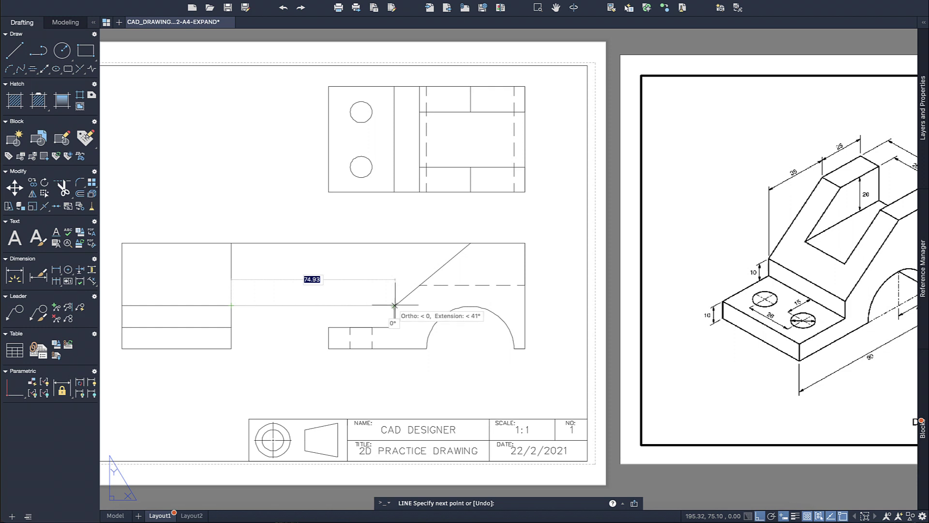
key("Escape")
left_click(14, 51)
left_click(419, 285)
left_click(121, 286)
key("Escape")
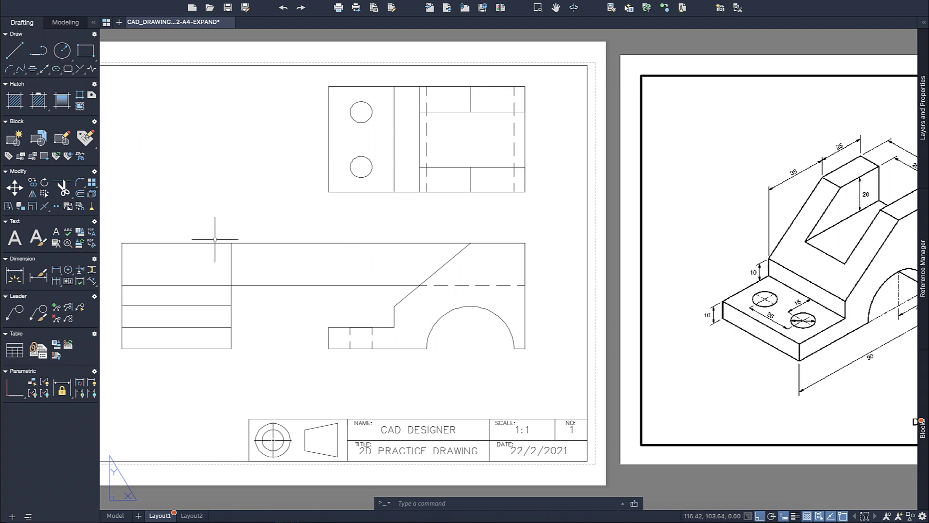
- Trim away the projection lines spanning the gap between the front and side views
right_click(213, 218)
left_click(232, 232)
left_click_drag(269, 218, 266, 313)
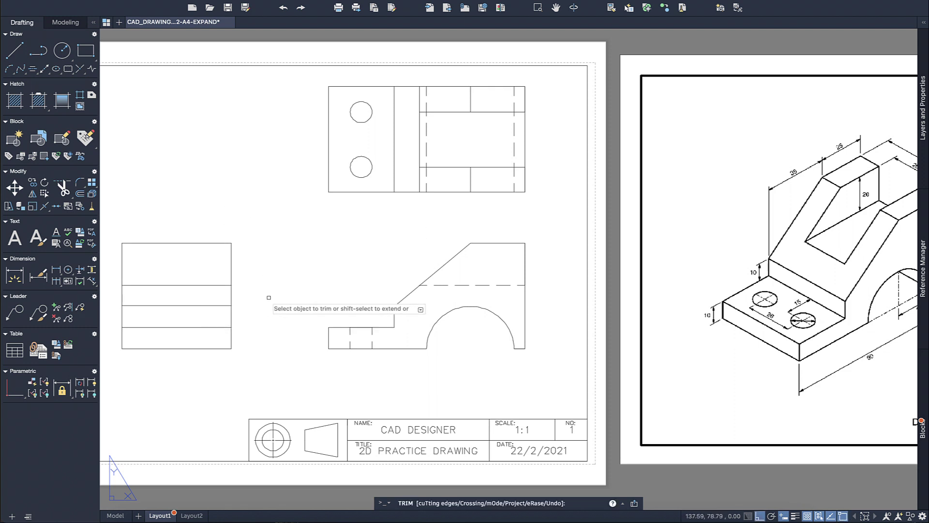
key("Escape")
type("l")
key("Return")
key("super+Tab")
- Draw vertical lines 12 in from each top corner of the side view down to the first horizontal
left_click(561, 175)
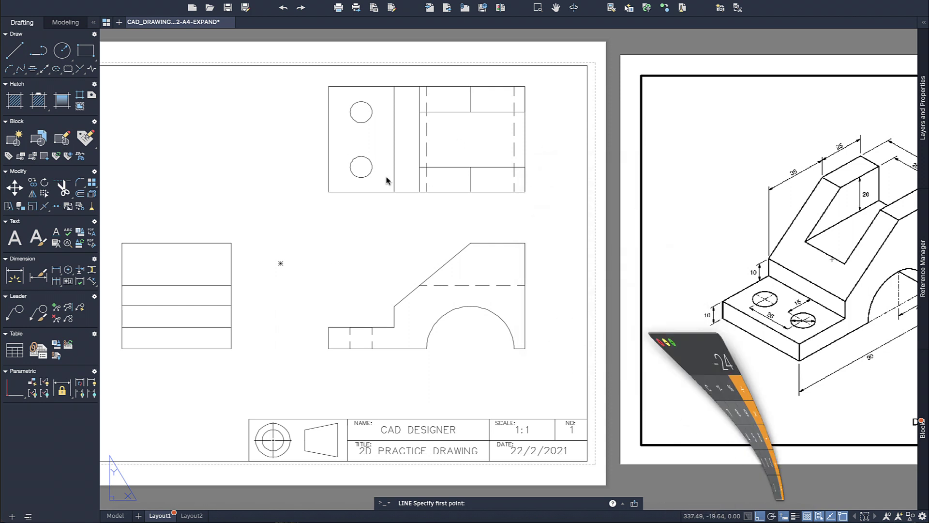
left_click(231, 243)
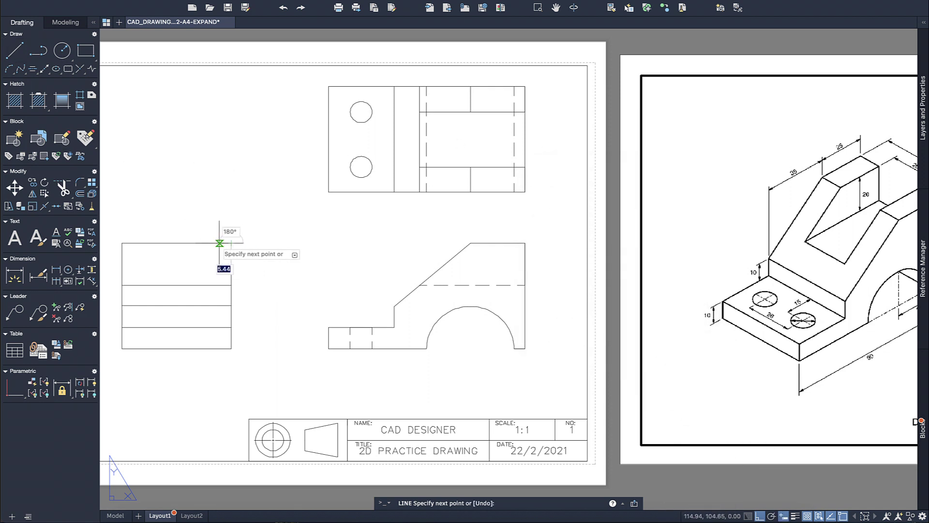
type("12")
key("Return")
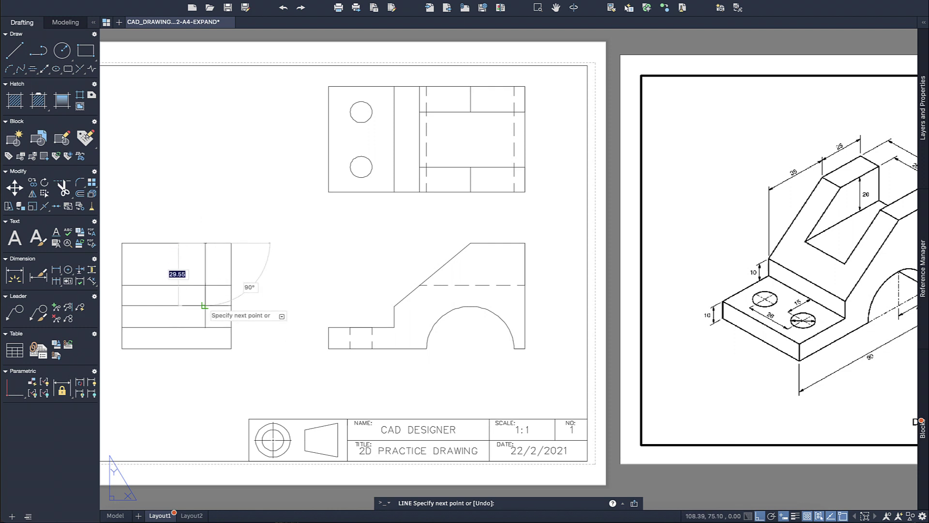
left_click(204, 305)
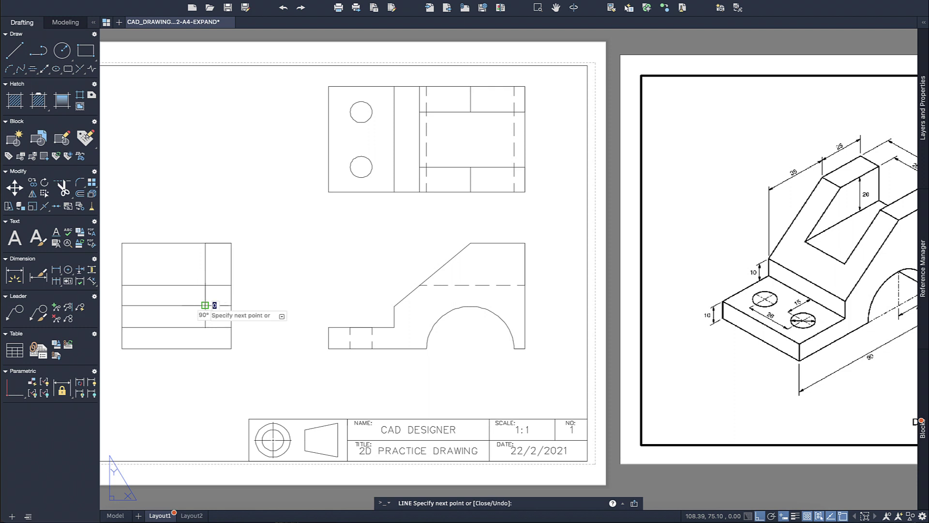
key("Escape")
left_click(15, 50)
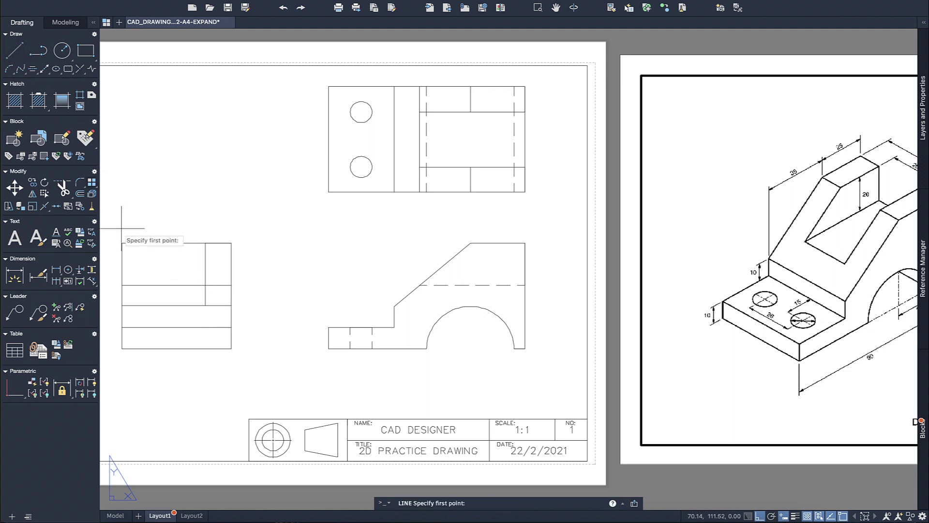
left_click(122, 243)
type("12")
key("Return")
left_click(149, 300)
left_click(149, 305)
key("Escape")
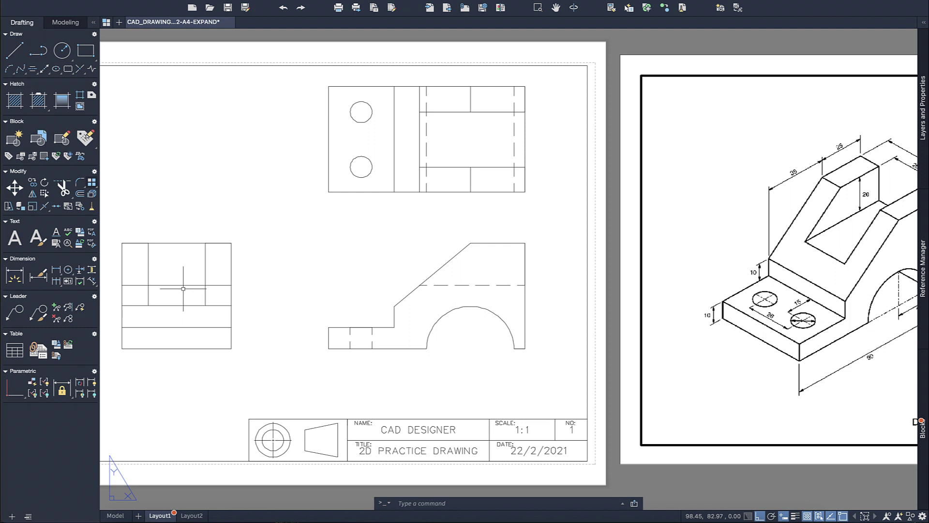
- Trim the top edge and stubs between the two 12-wide posts to open the slot
type("tr")
key("Return")
left_click(167, 243)
left_click(142, 279)
left_click_drag(213, 291, 215, 281)
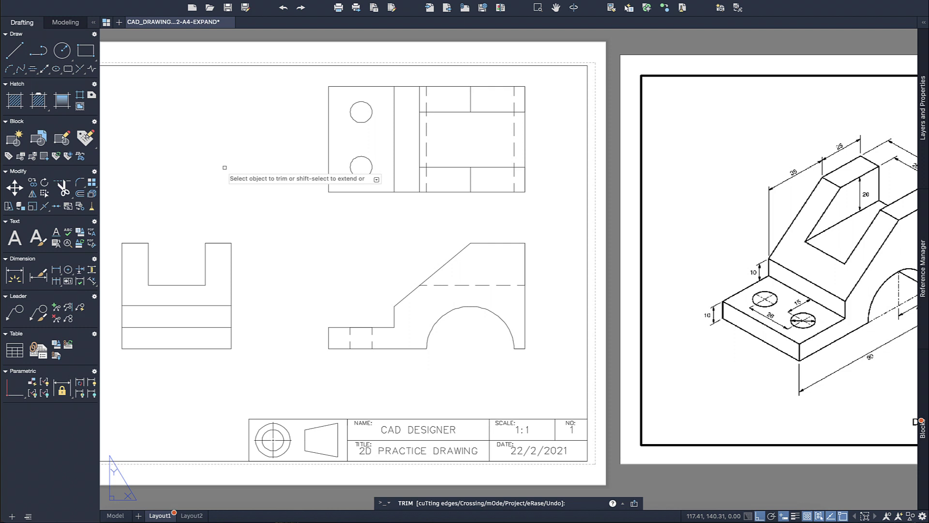
- Draw short lines from the slot's inner corner down to the bottom edge in the lower-right portion
left_click(18, 54)
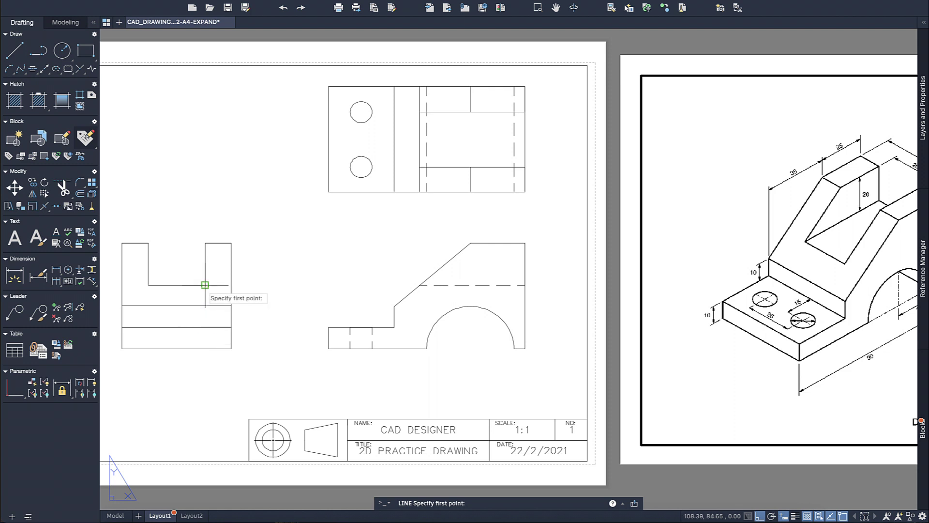
left_click(205, 285)
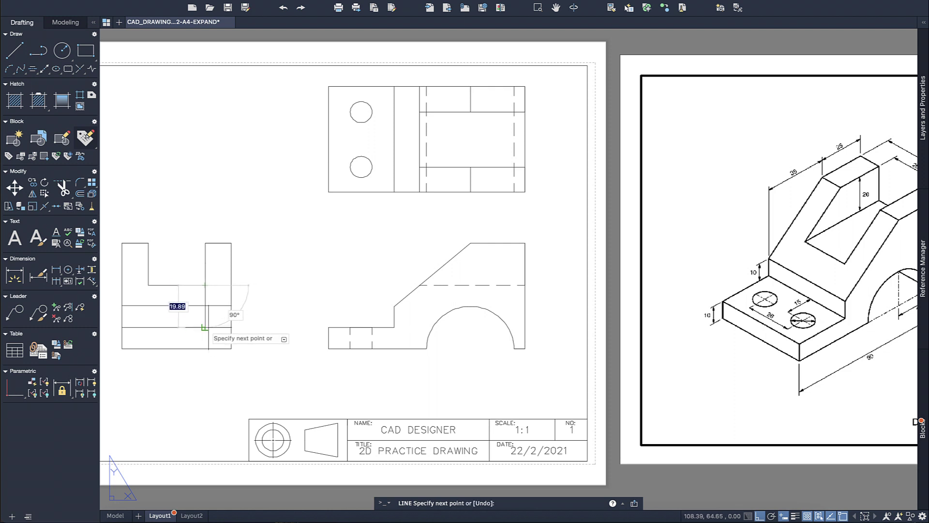
left_click(204, 327)
key("Return")
left_click(14, 50)
left_click(205, 327)
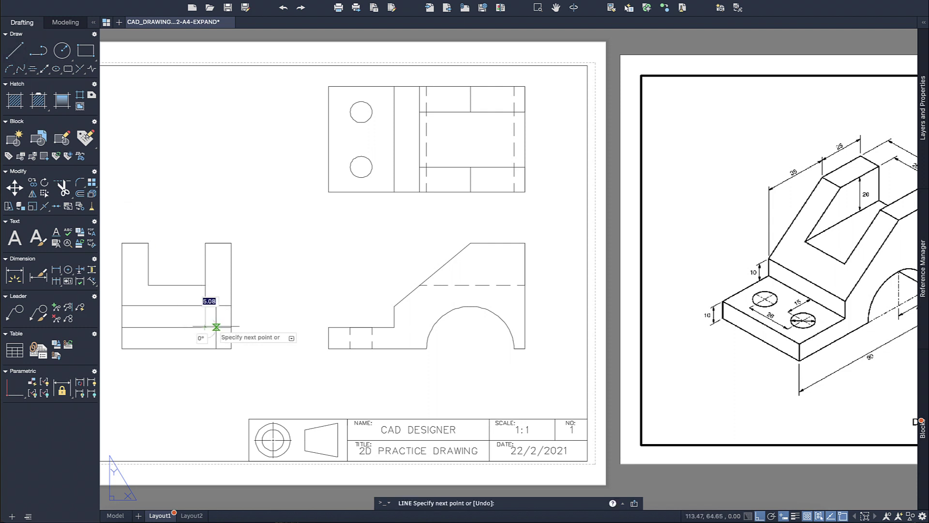
left_click(216, 327)
left_click(217, 348)
- Draw two short vertical lines at 5-unit offsets down across the side view's bottom band
key("Return")
left_click(16, 53)
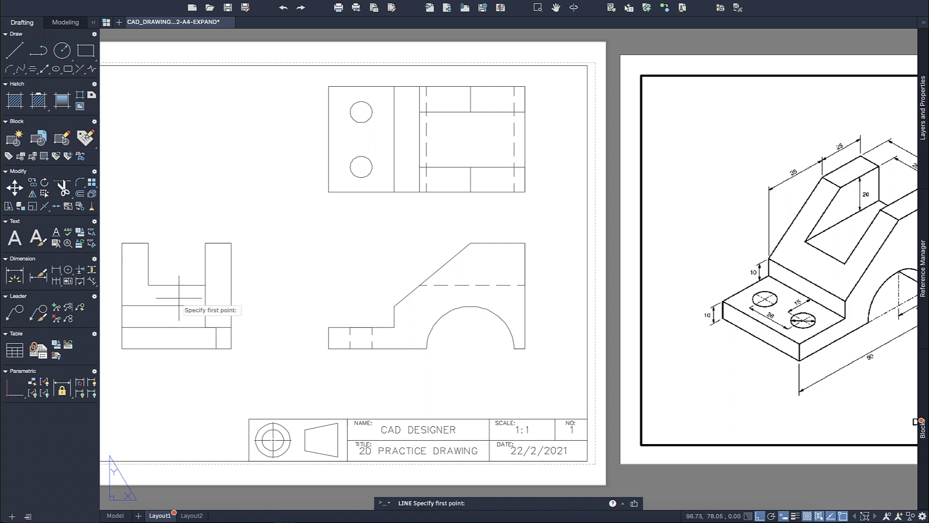
left_click(204, 326)
key("Return")
left_click(194, 348)
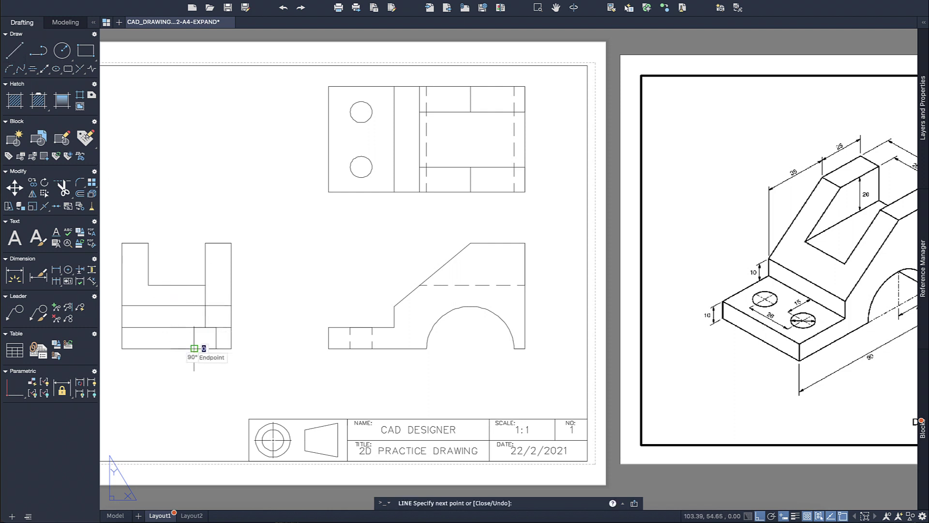
key("Return")
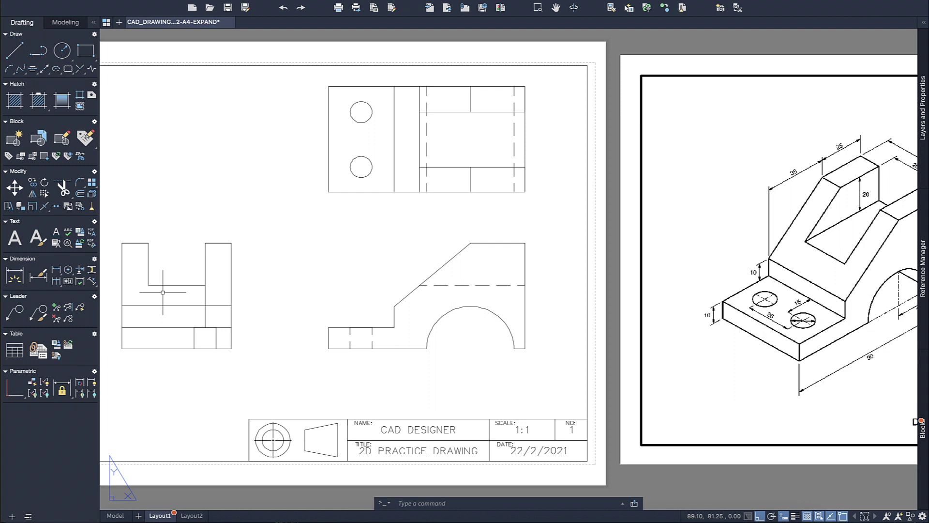
key("Return")
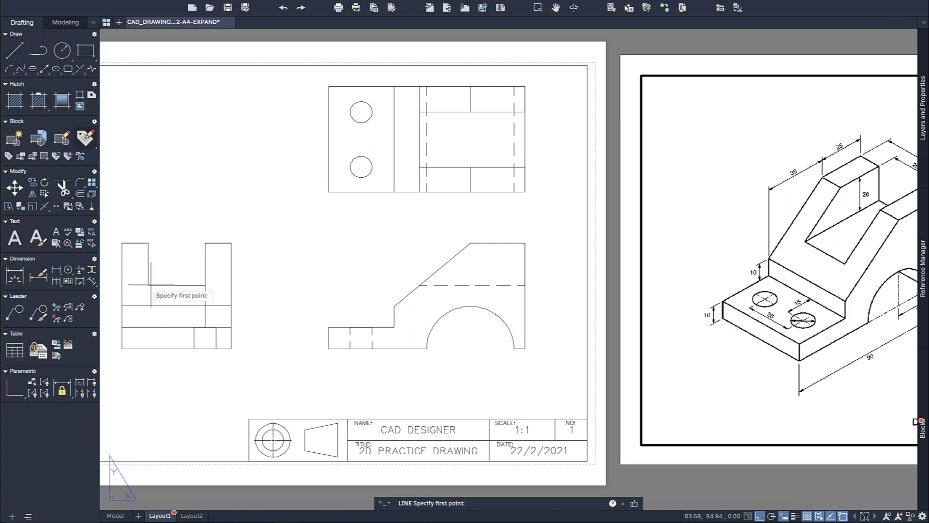
left_click(149, 327)
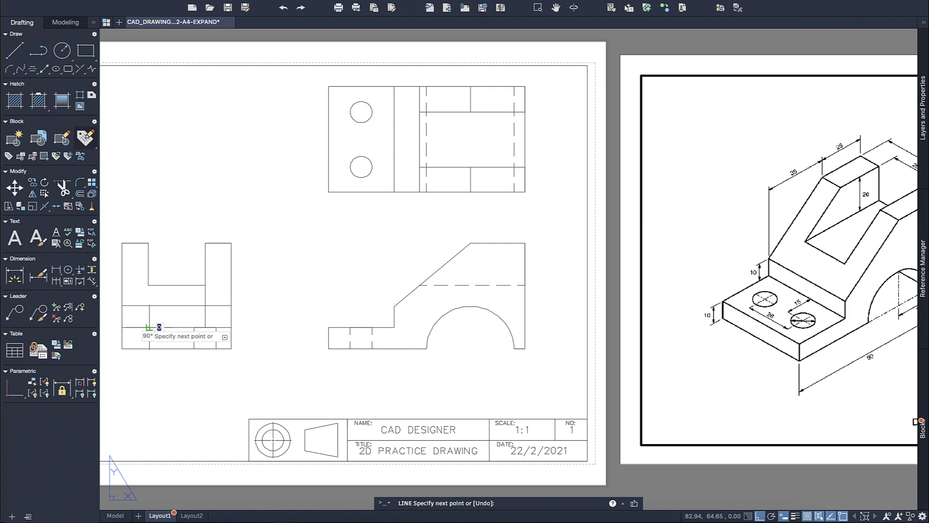
key("Return")
left_click(160, 349)
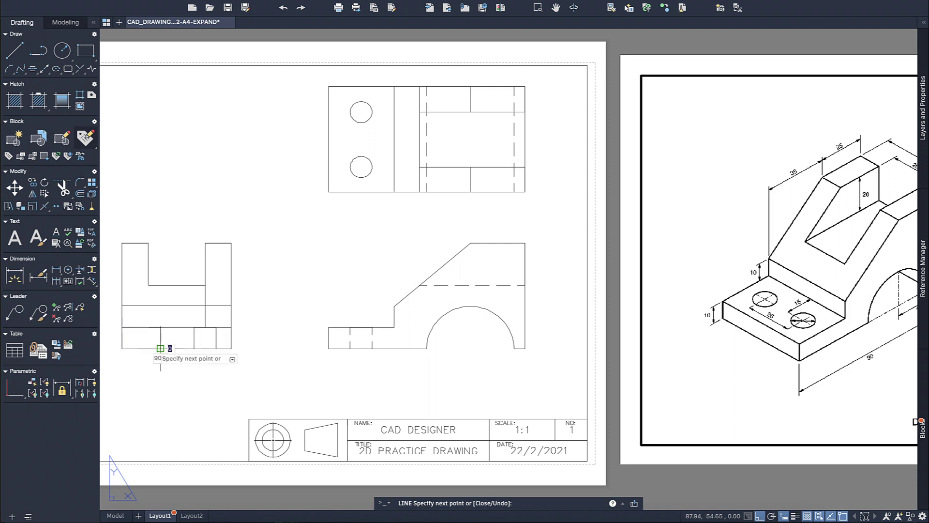
key("Escape")
- Draw a line 10 units left and 10 units down from the previous line's top end
key("space")
left_click(160, 327)
type("10")
key("Return")
type("10")
key("Return")
key("Escape")
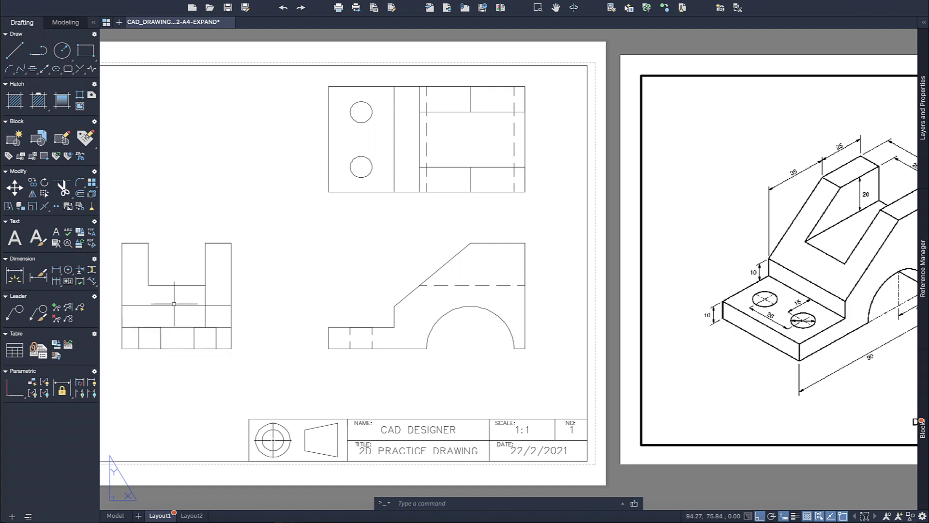
- Change the four short hole lines in the side view to the HIDDEN dashed linetype
left_click(225, 336)
left_click(136, 338)
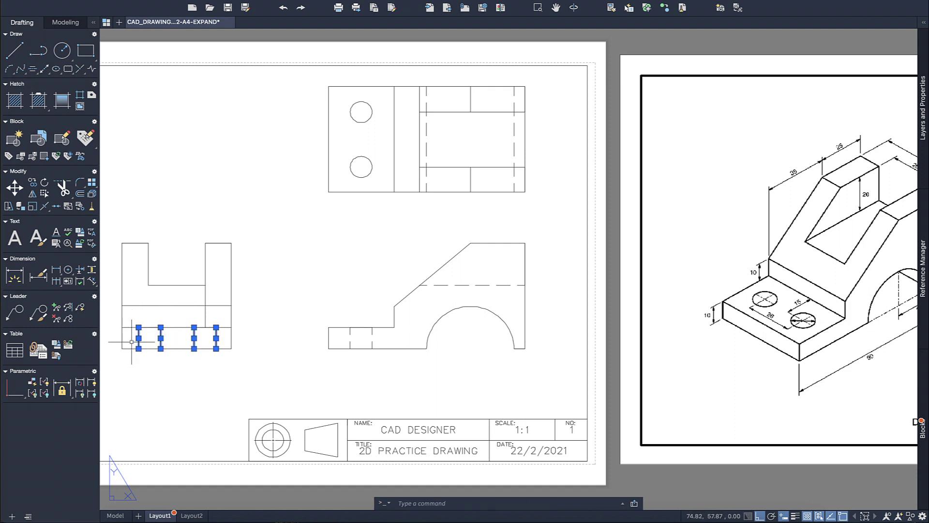
left_click(923, 101)
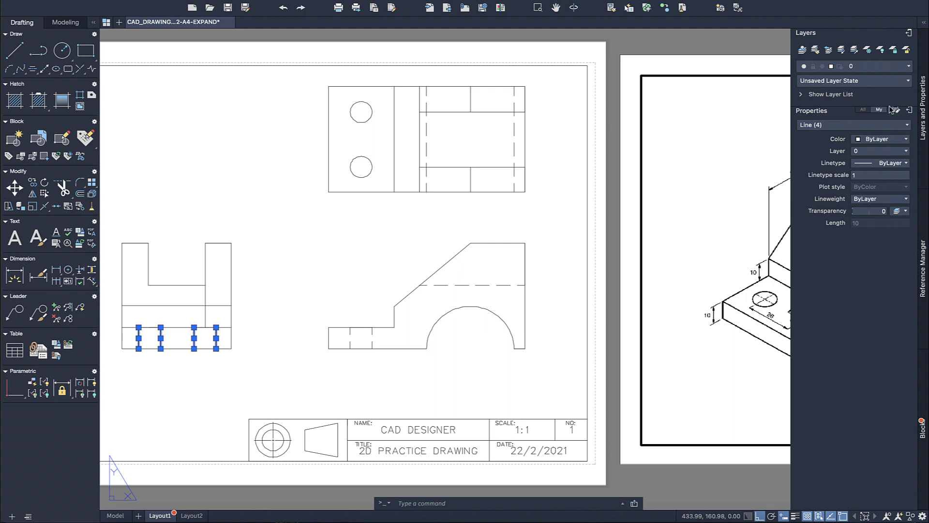
left_click(868, 163)
left_click(886, 215)
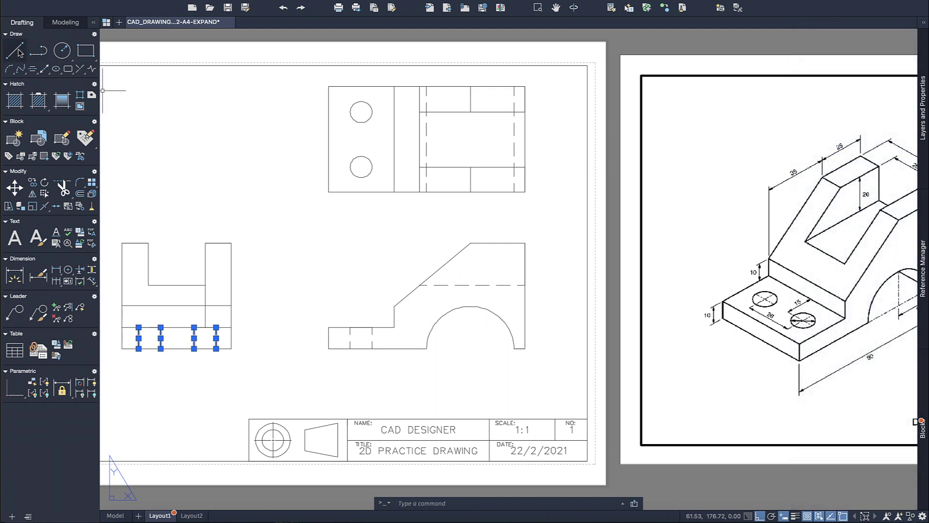
left_click(214, 144)
key("Escape")
key("Escape")
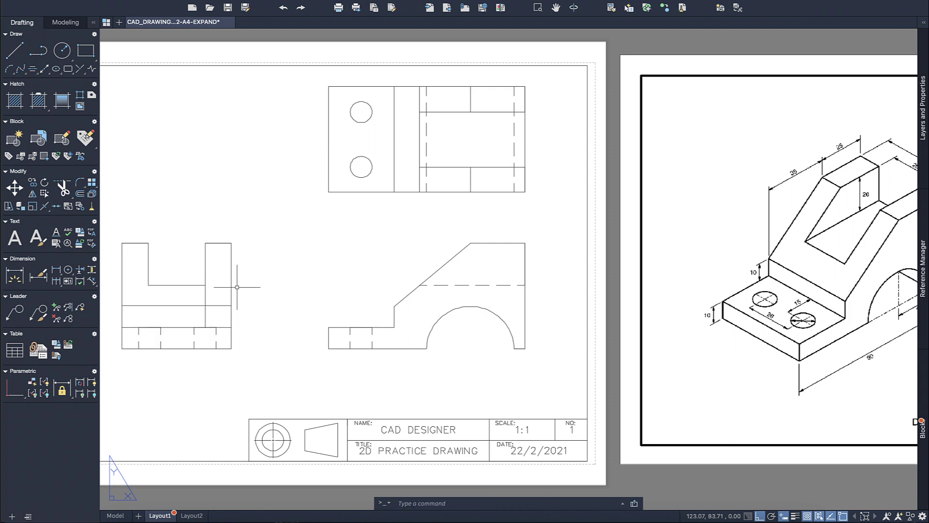
- Trim the stray vertical segments around the front view's arch with TR
type("tr")
key("Return")
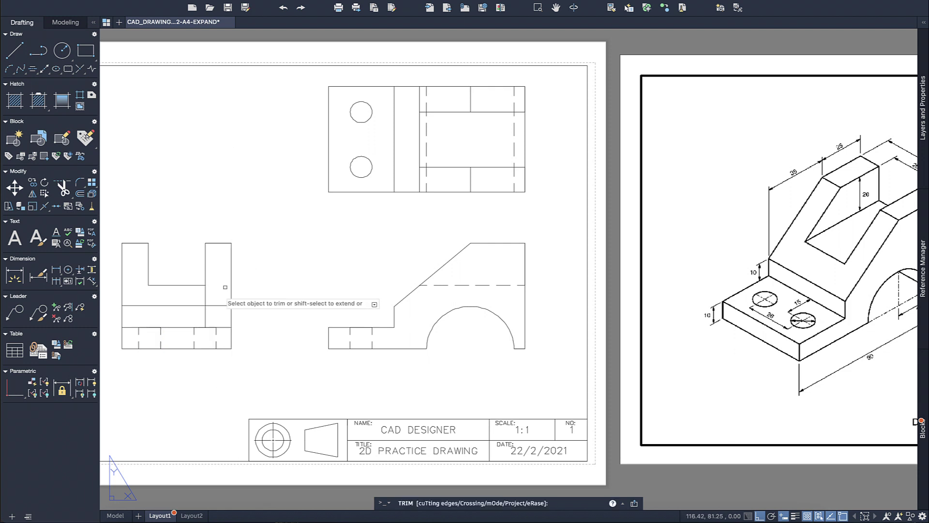
left_click(206, 319)
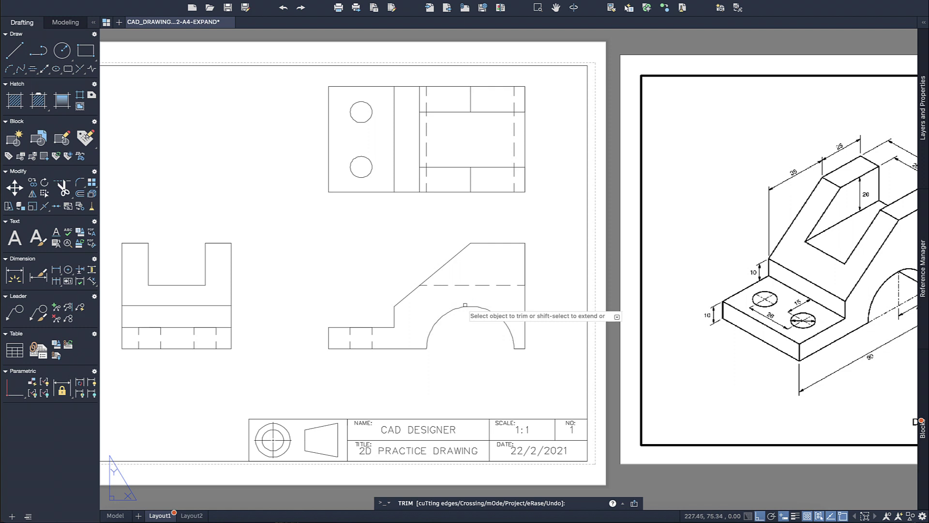
left_click(14, 49)
key("Escape")
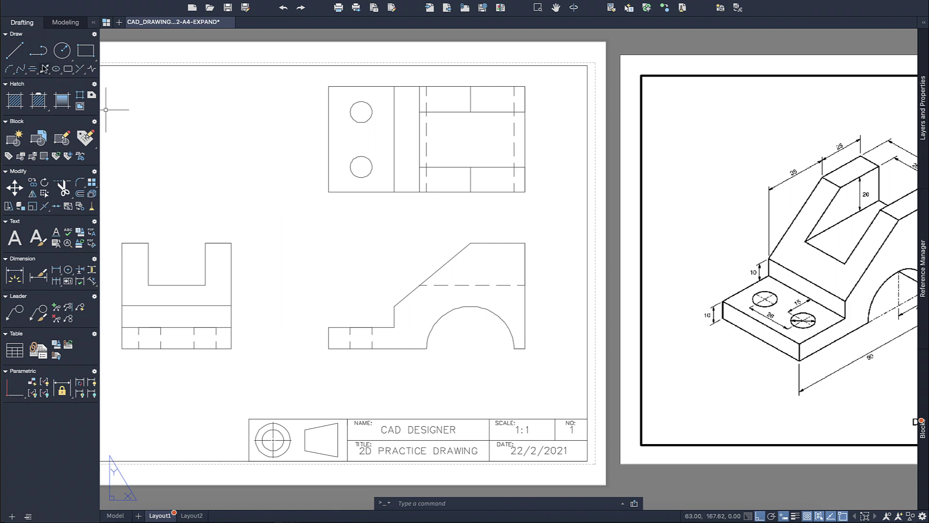
- Dimension the side view: 50 height, 12 upright width and 10 bottom-left foot
left_click(14, 274)
left_click(231, 336)
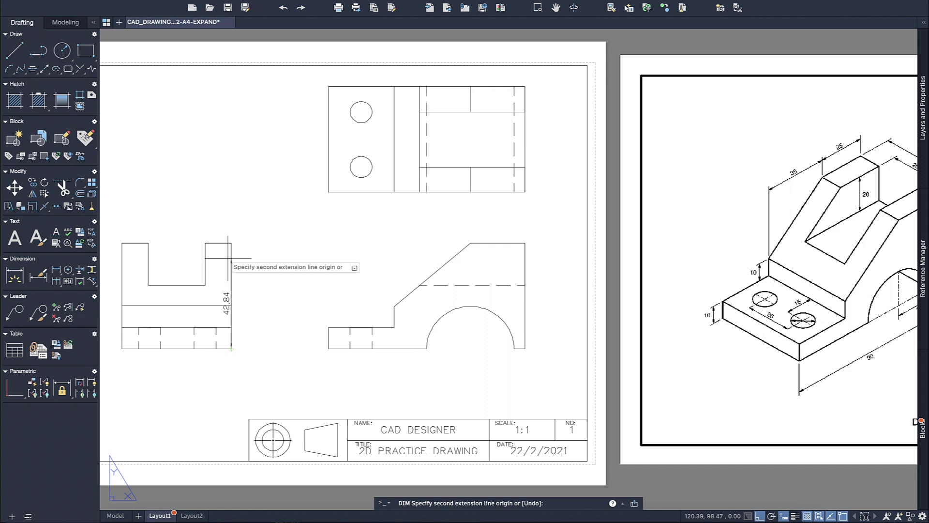
left_click(254, 243)
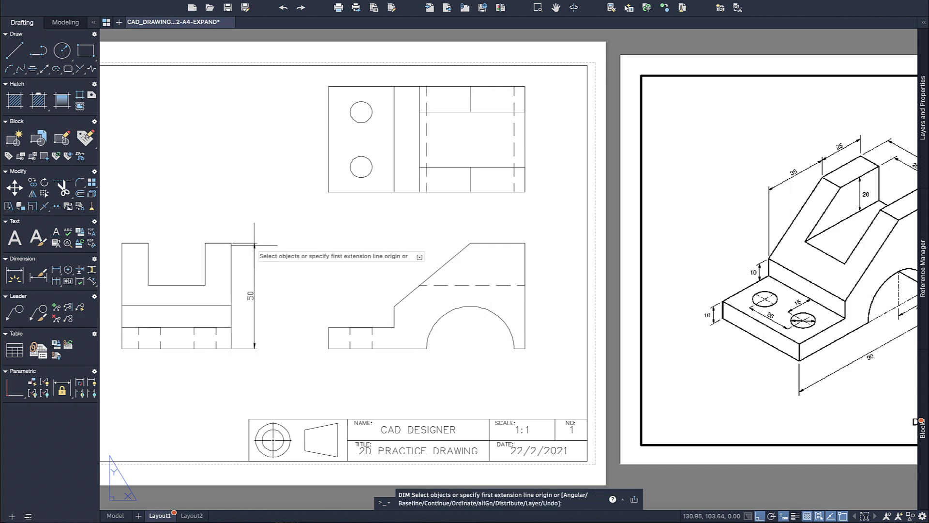
left_click(218, 243)
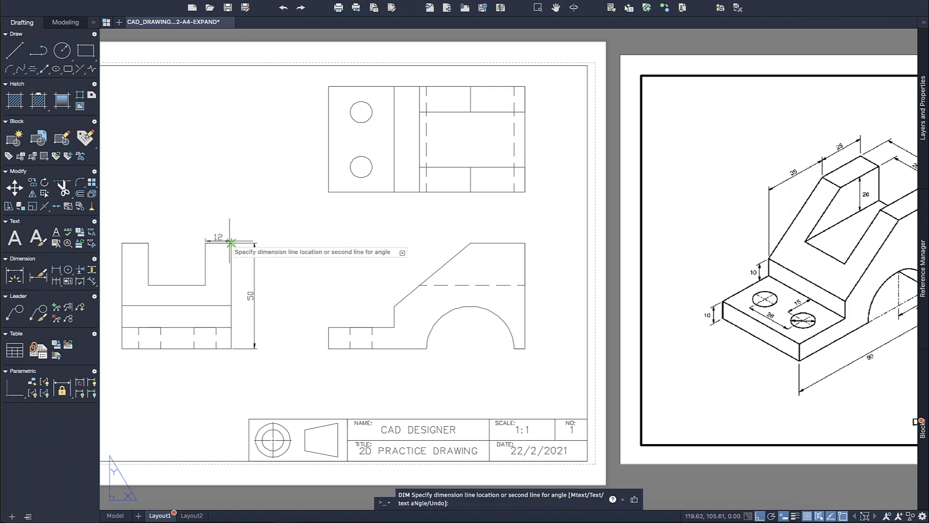
left_click(228, 225)
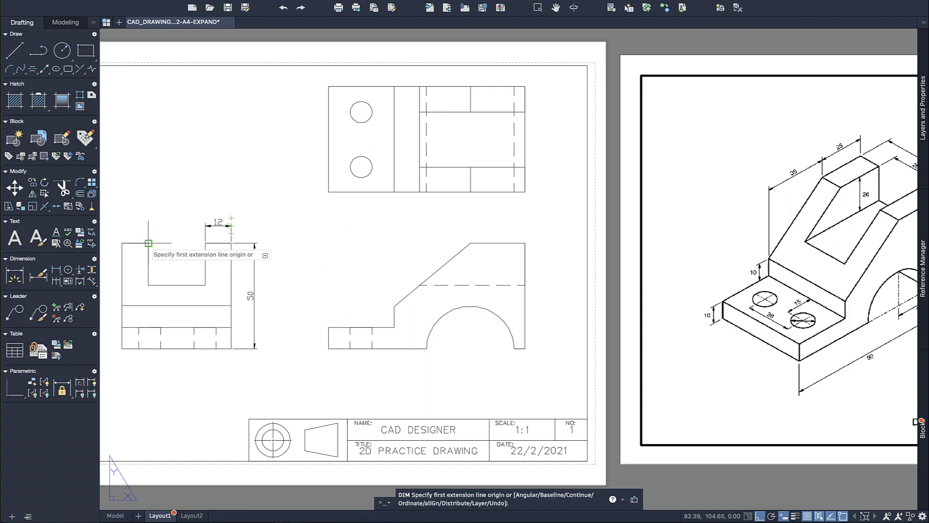
left_click(158, 328)
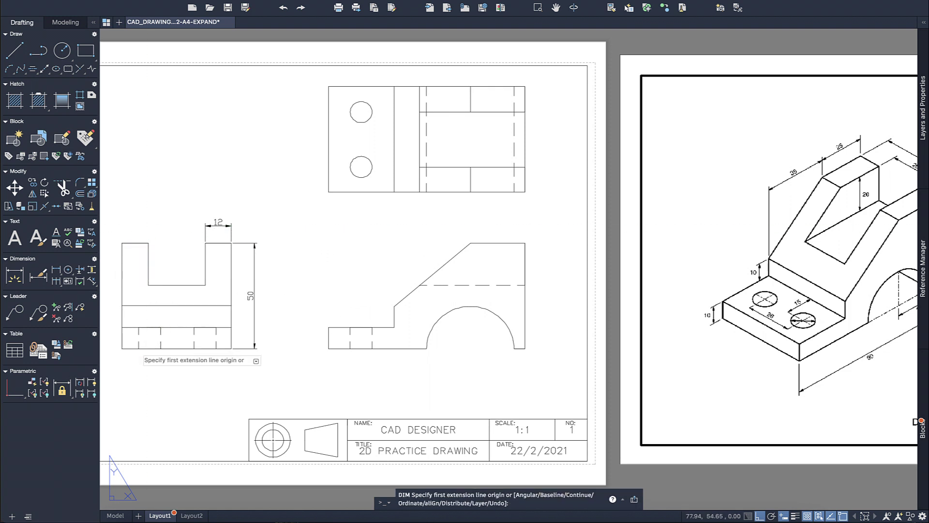
left_click(138, 347)
left_click(150, 372)
- Dimension the front view: 40 arch width, 20 right-end height and 10 left step
left_click(426, 348)
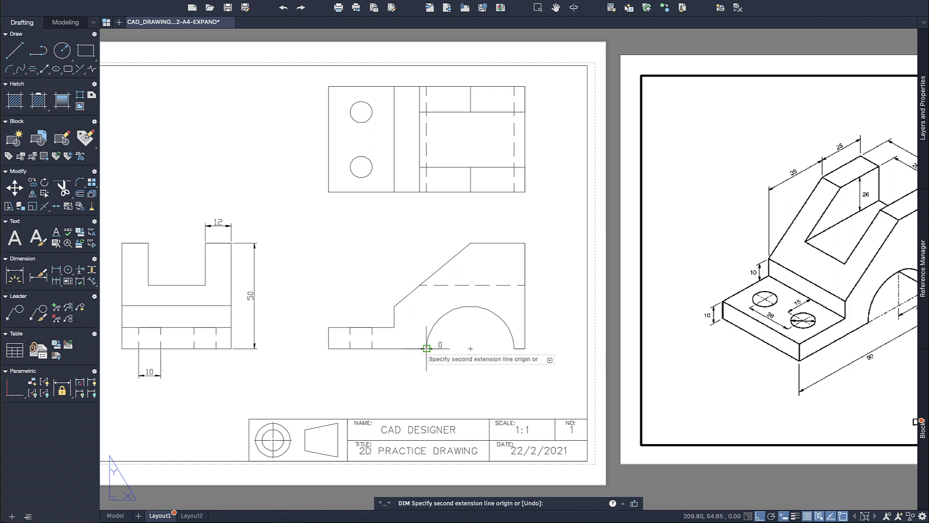
left_click(514, 348)
left_click(527, 376)
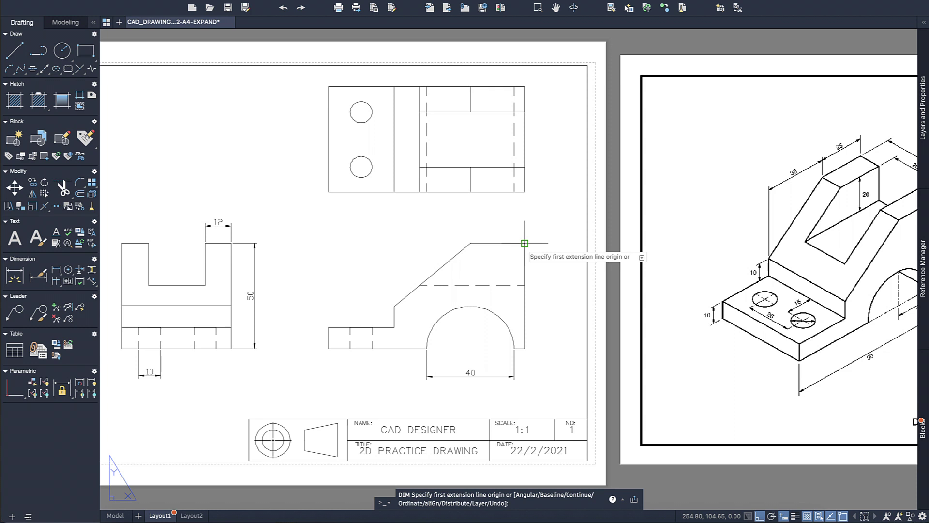
left_click(525, 243)
left_click(525, 285)
left_click(543, 282)
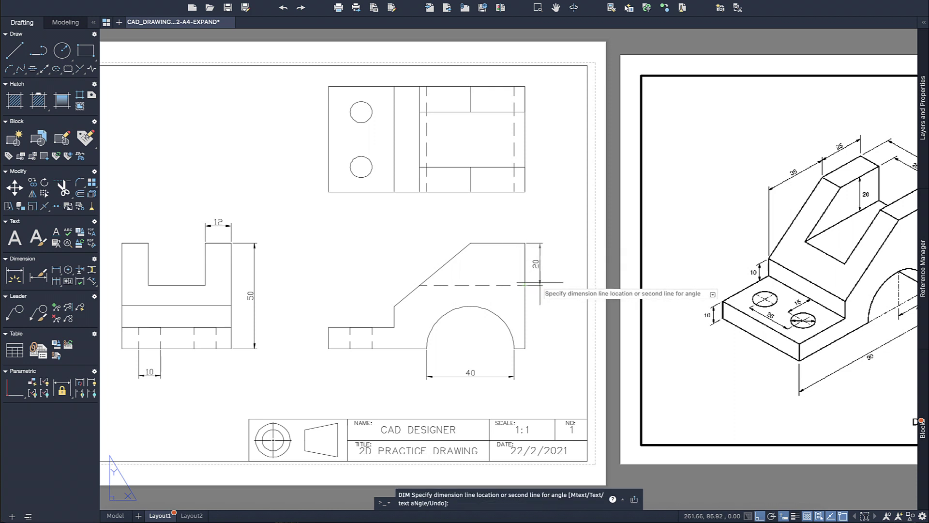
left_click(329, 327)
left_click(328, 349)
left_click(315, 338)
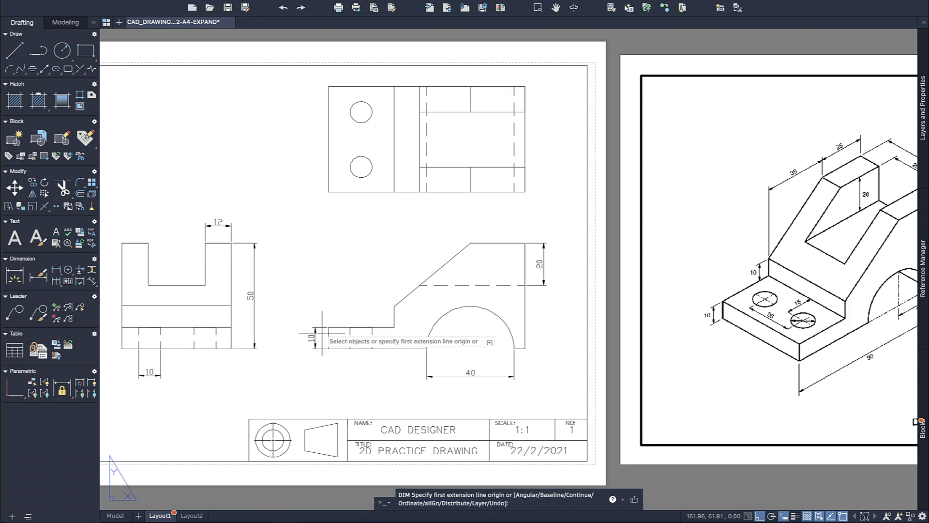
- Add the 50 height and the 12 right strip dimensions to the top view
left_click(350, 167)
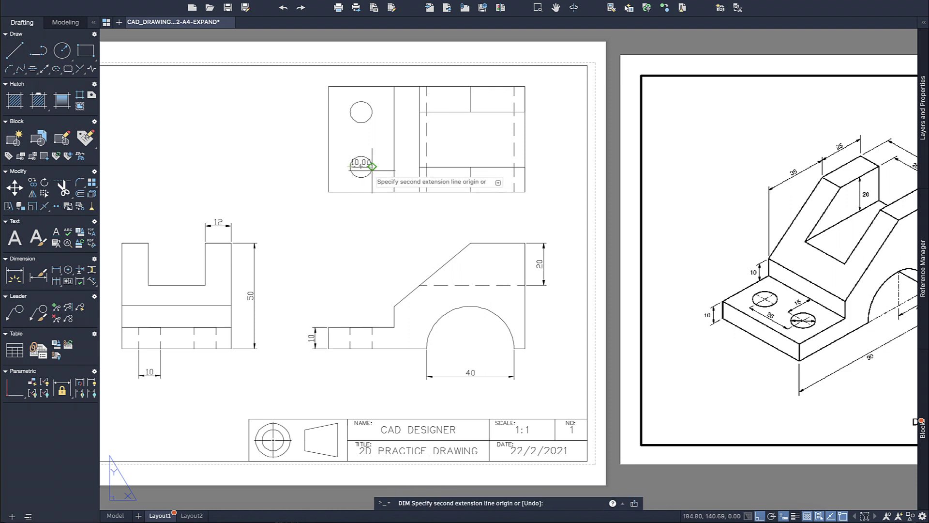
key("Escape")
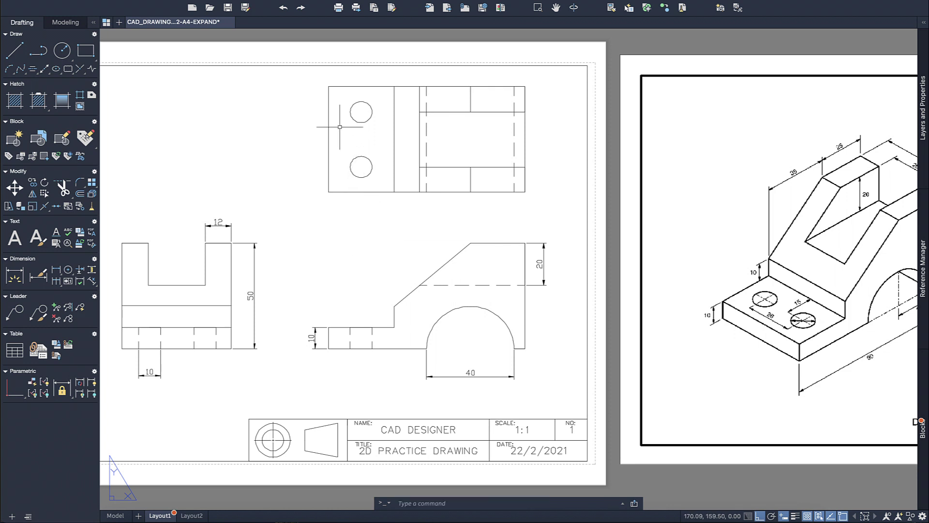
key("Return")
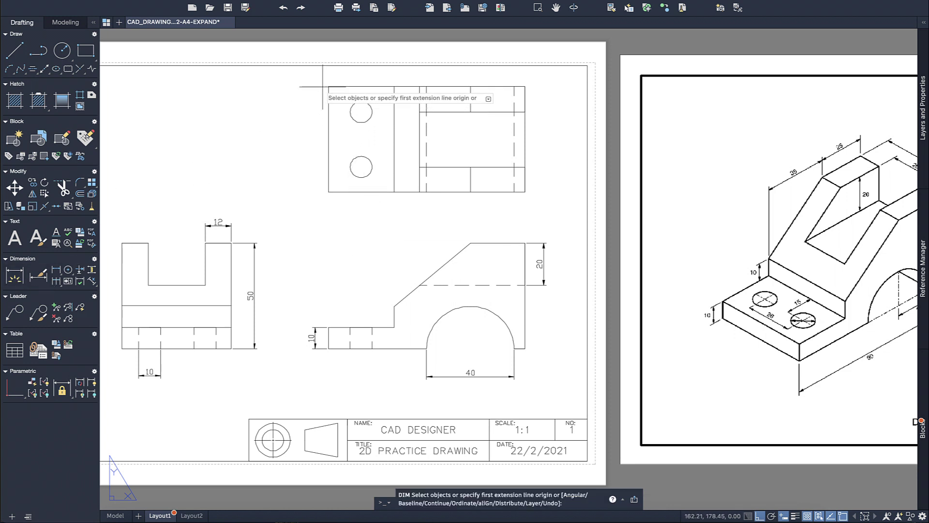
left_click(328, 86)
left_click(329, 192)
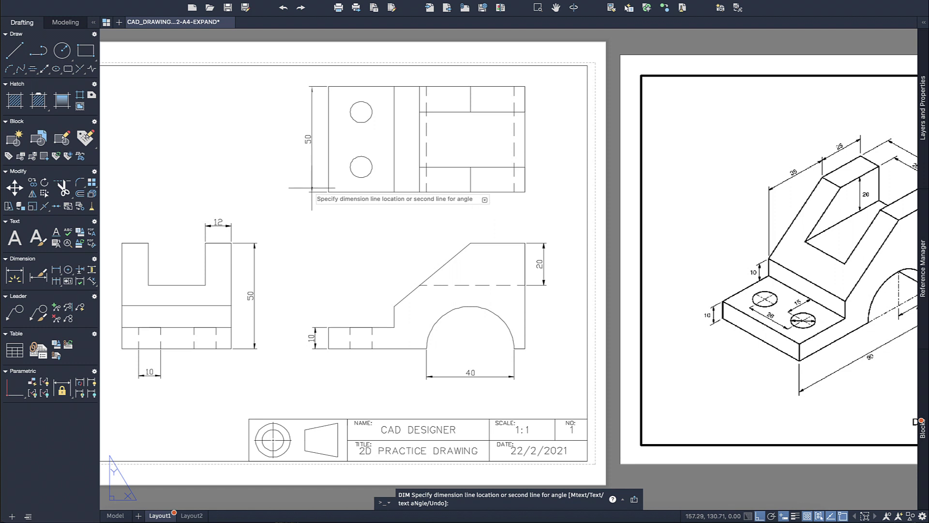
left_click(304, 193)
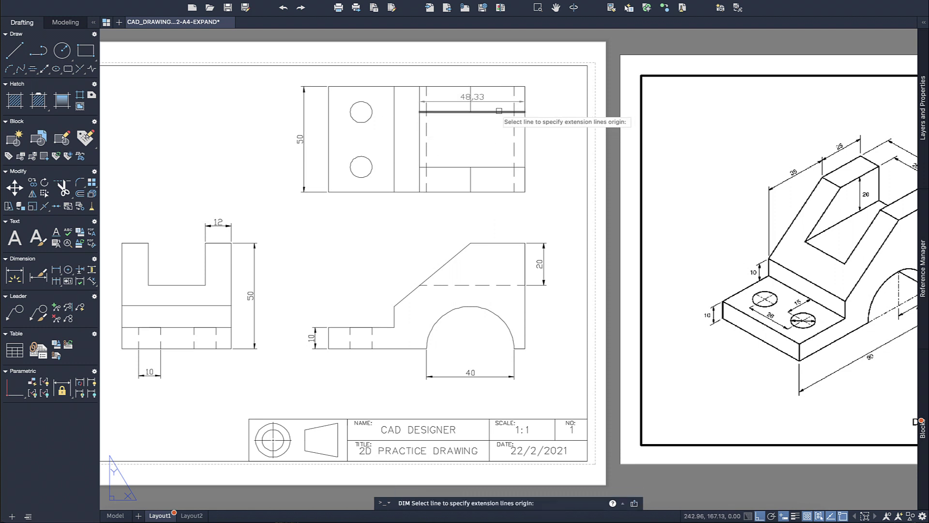
key("Return")
key("Escape")
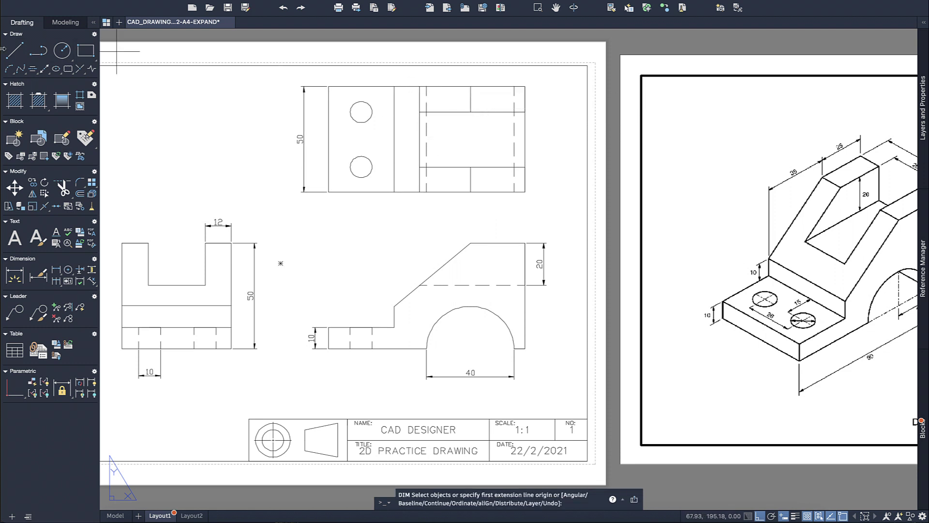
left_click(525, 86)
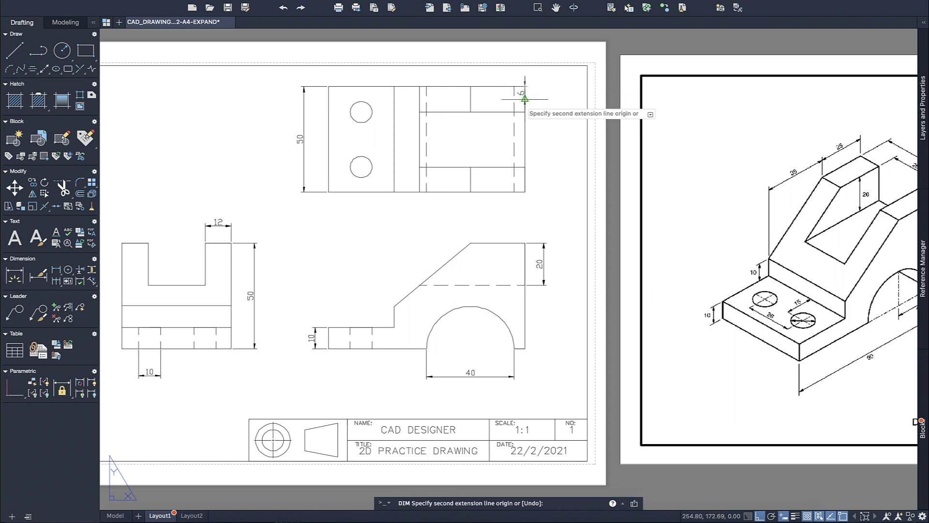
left_click(525, 112)
left_click(542, 112)
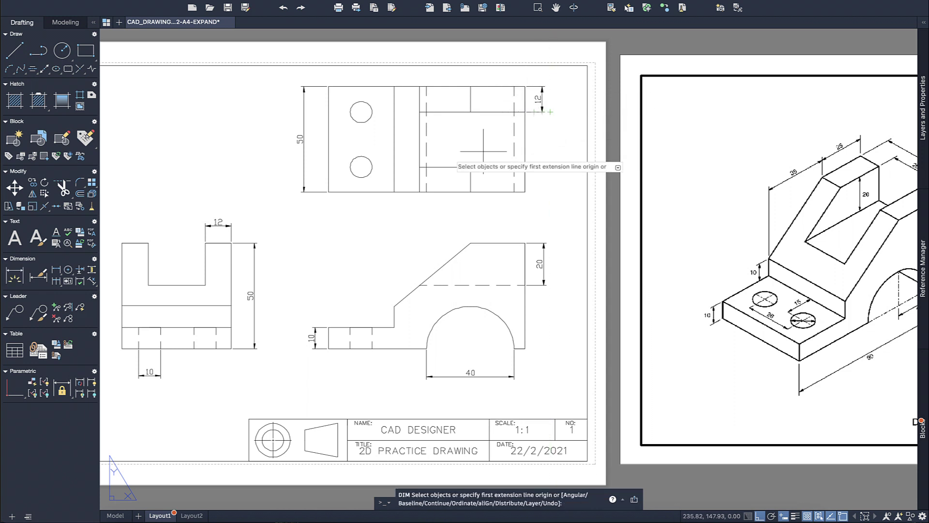
scroll(431, 167, "down", 3)
middle_click_drag(326, 180, 354, 212)
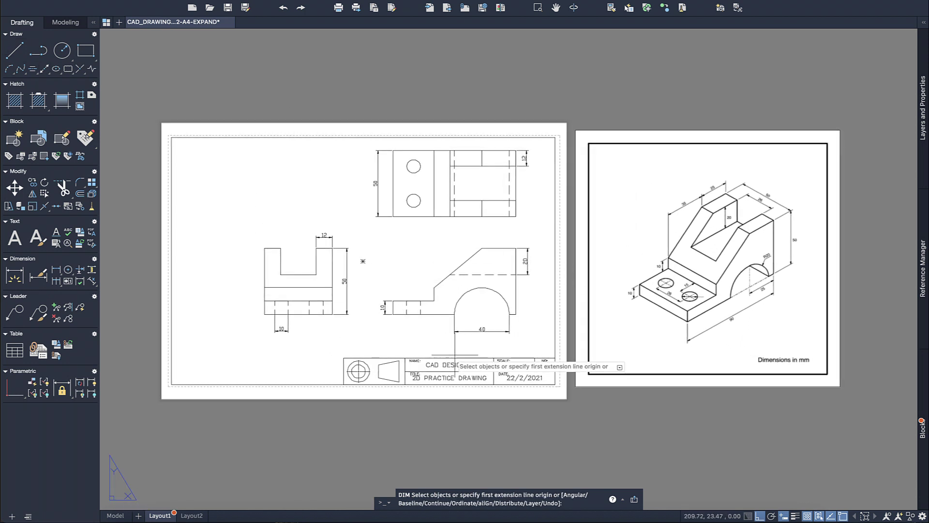
- Change the title block date to 01/03/2021 and the drawing number to 003
key("Escape")
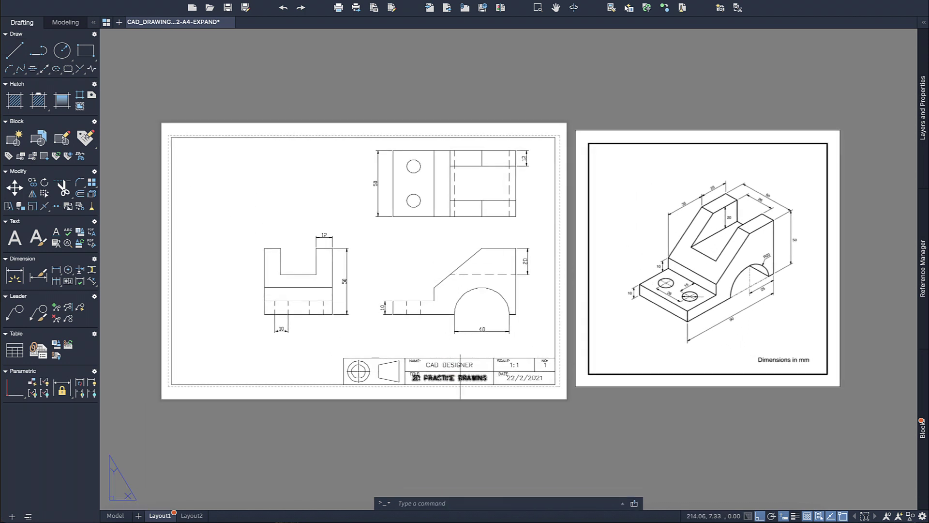
double_click(511, 378)
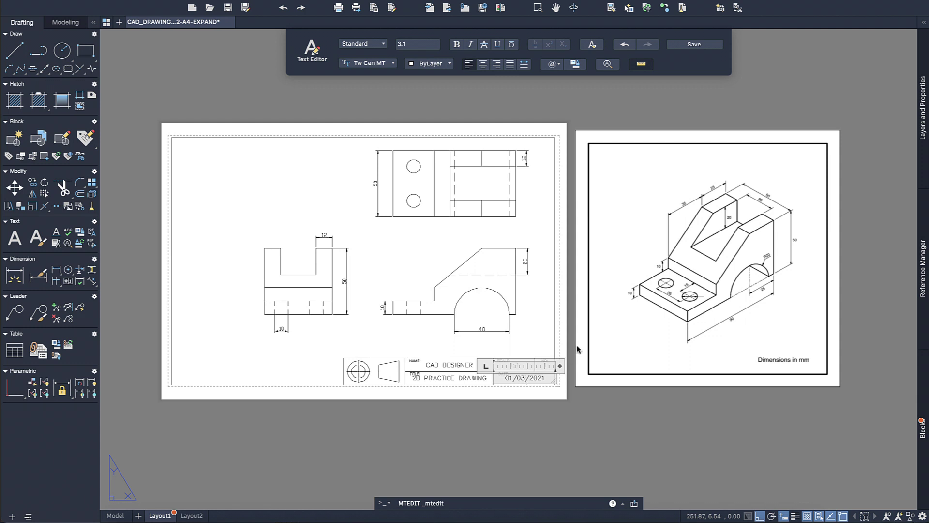
left_click(241, 182)
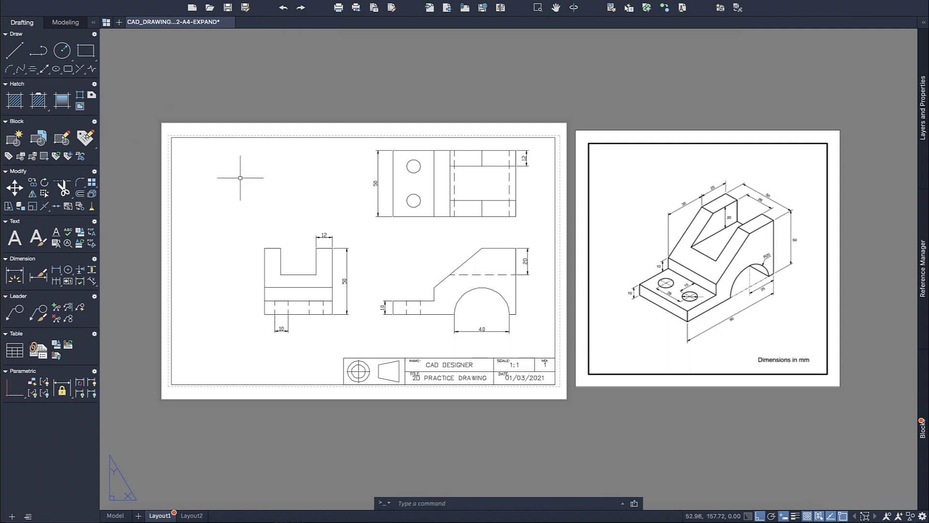
double_click(545, 364)
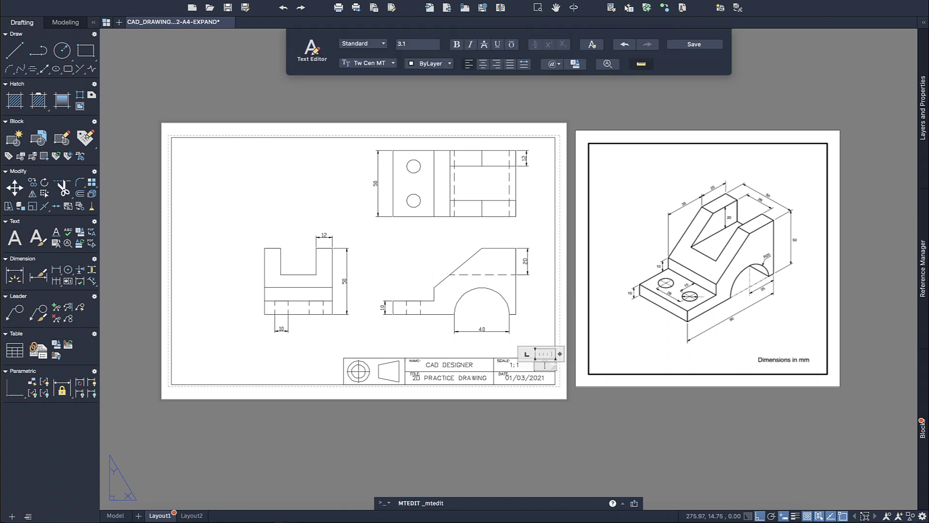
left_click(267, 168)
- Replace the drawing title text with ORTHOGONAL DRAWING
left_click(445, 378)
double_click(445, 378)
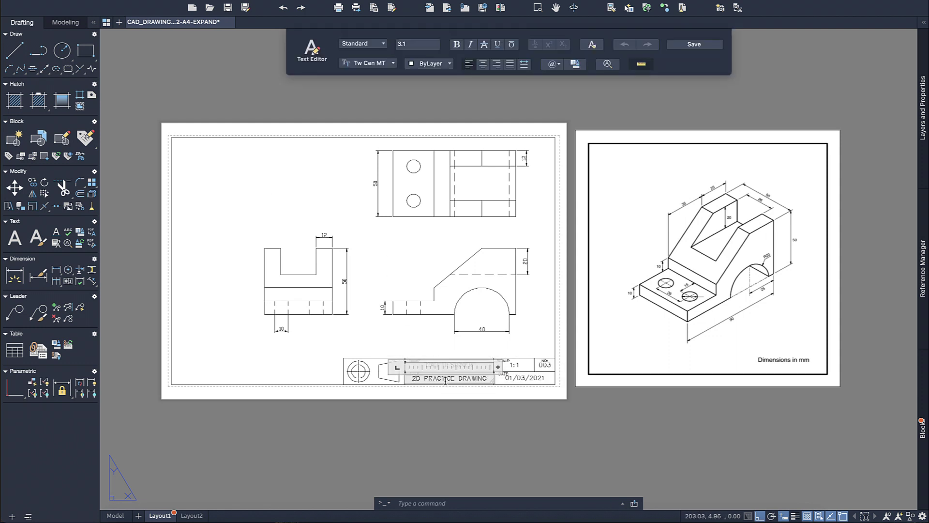
key("ctrl+a")
type("O")
type("RTHOGONAL DRAWING")
left_click(135, 79)
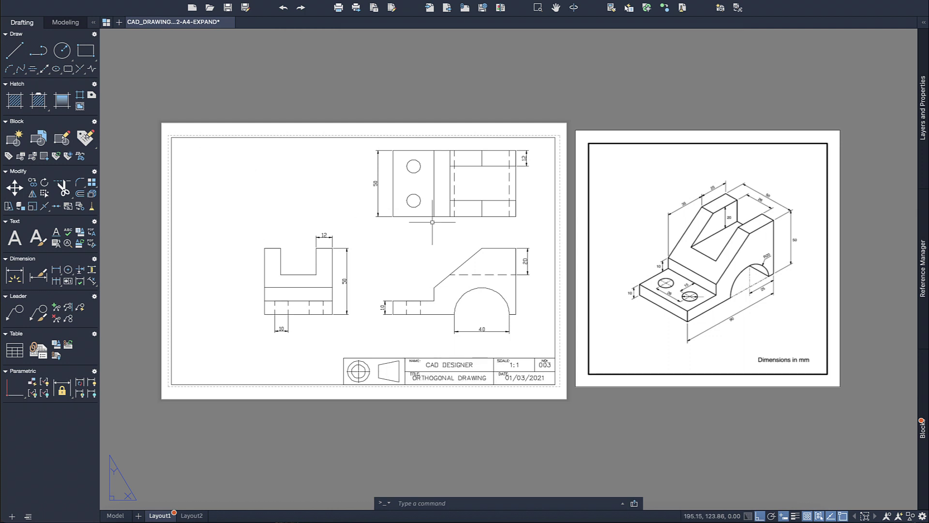